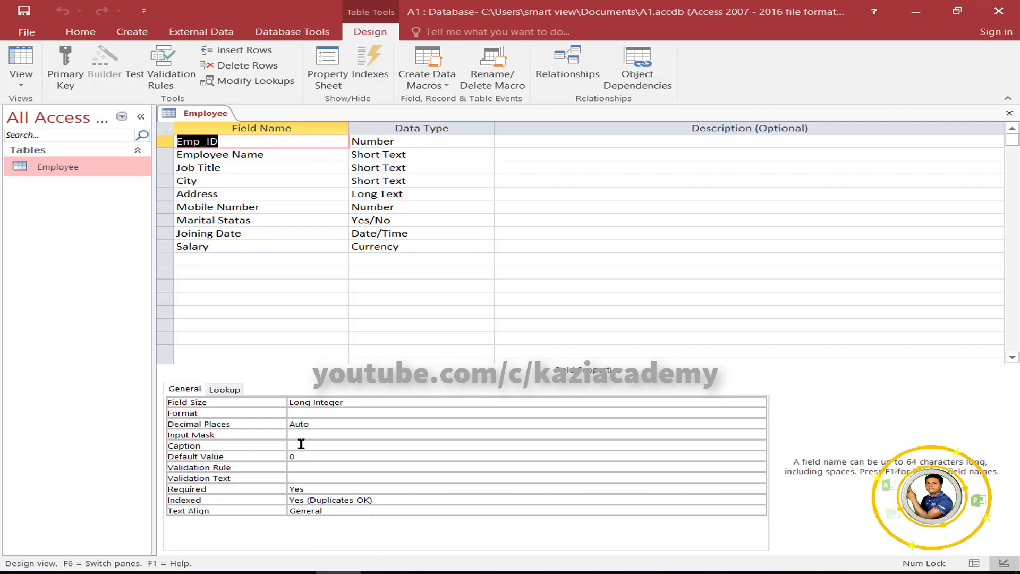
- Set the caption of the Emp_ID field to ID
{"action": "left_click", "coordinate": [226, 447]}
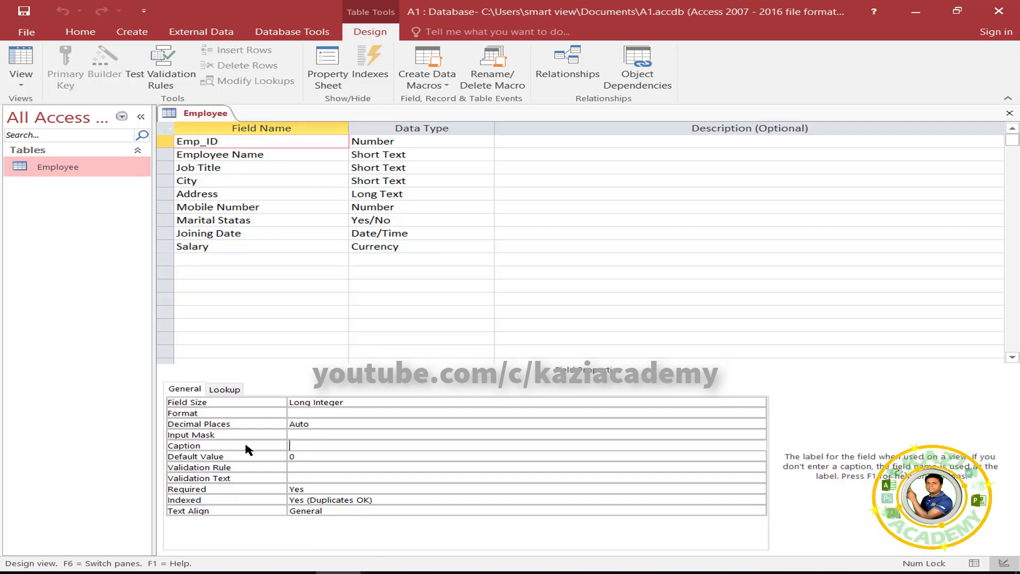
{"action": "key", "text": "Caps_Lock"}
{"action": "type", "text": "ID"}
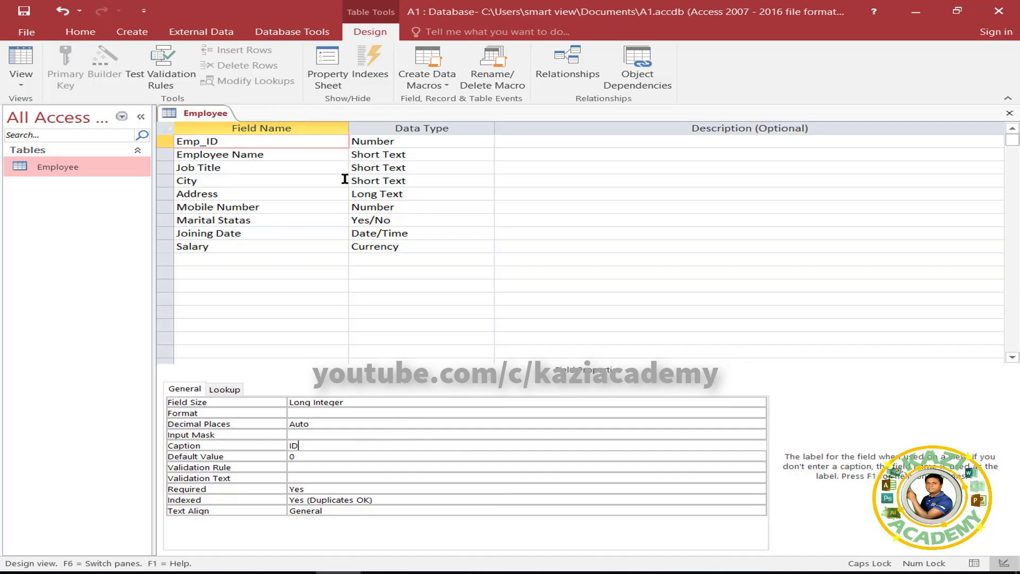
- Set the default value of the City field to DHAKA
{"action": "left_click", "coordinate": [324, 183]}
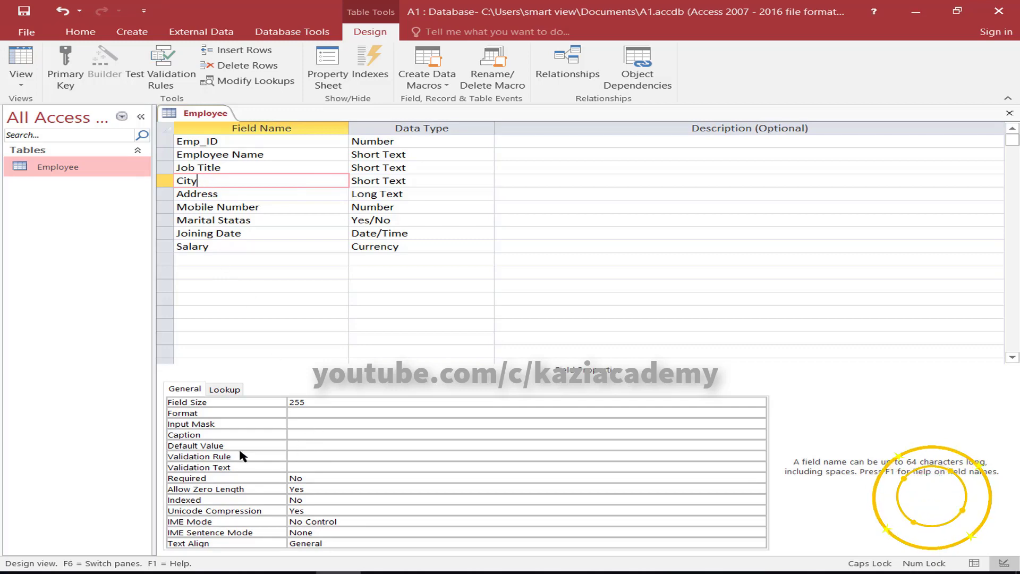
{"action": "left_click", "coordinate": [296, 445]}
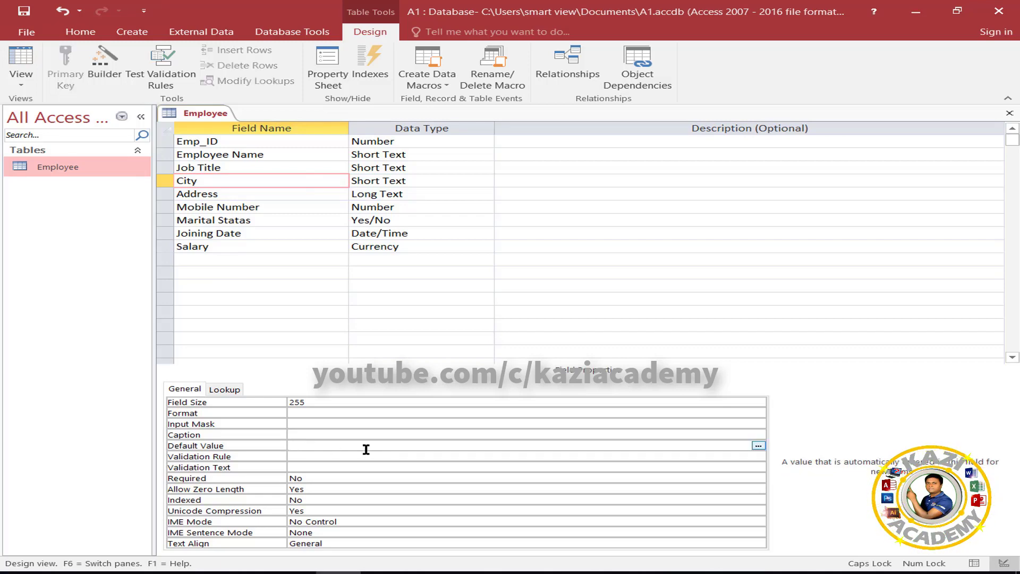
{"action": "type", "text": "D"}
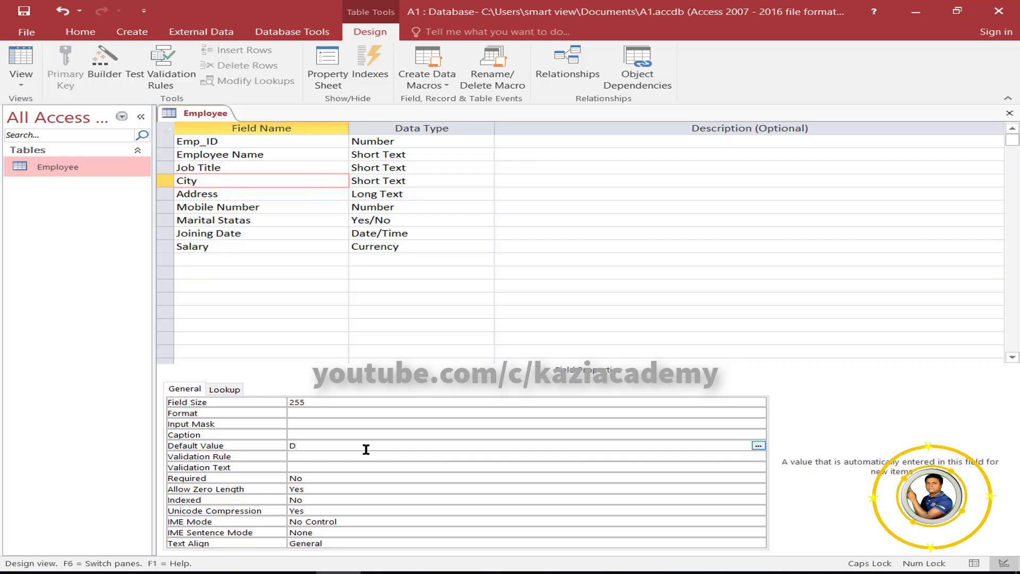
{"action": "type", "text": "HAK"}
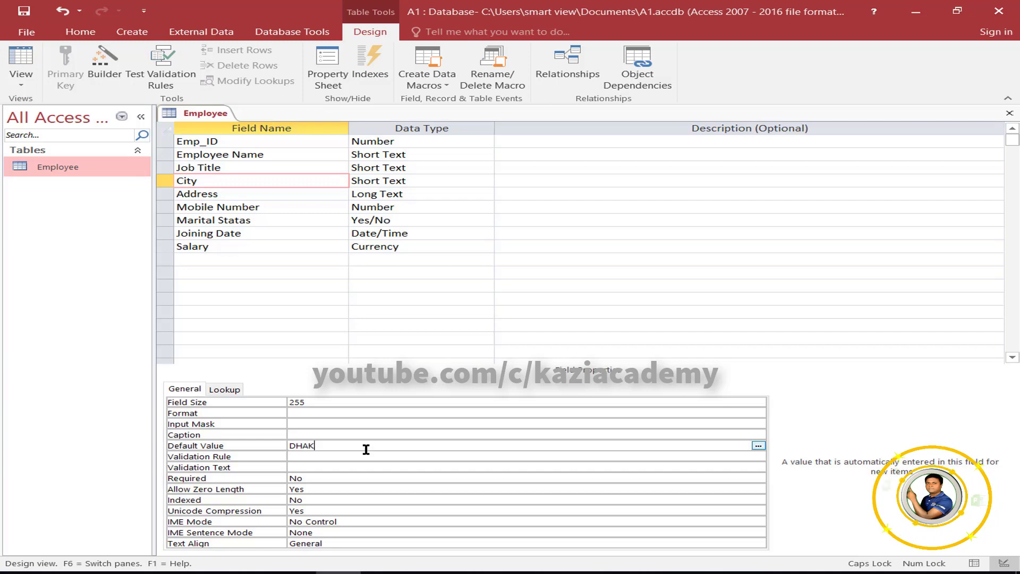
{"action": "type", "text": "A"}
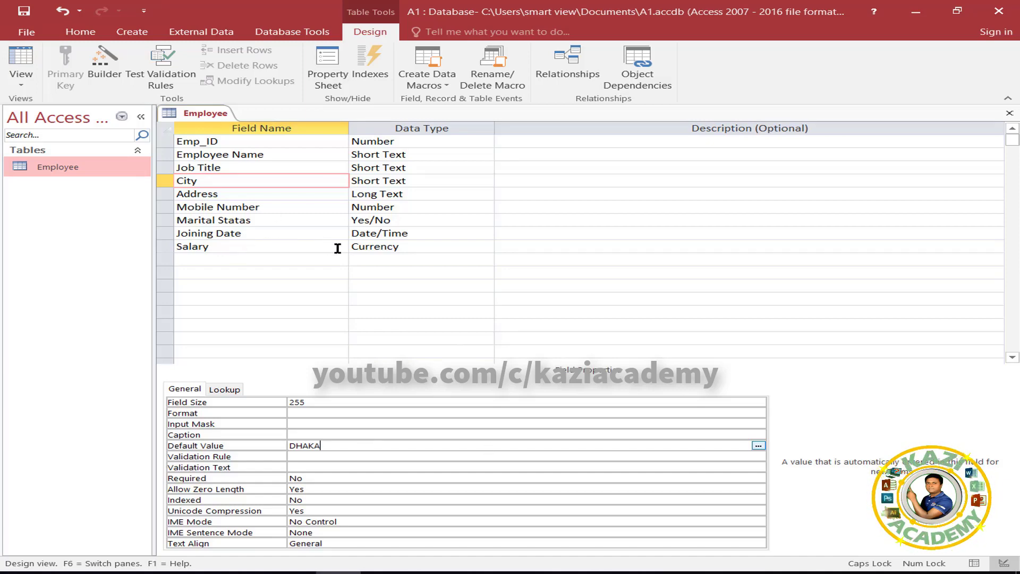
- Give the Salary field the validation rule >10000
{"action": "left_click", "coordinate": [292, 246]}
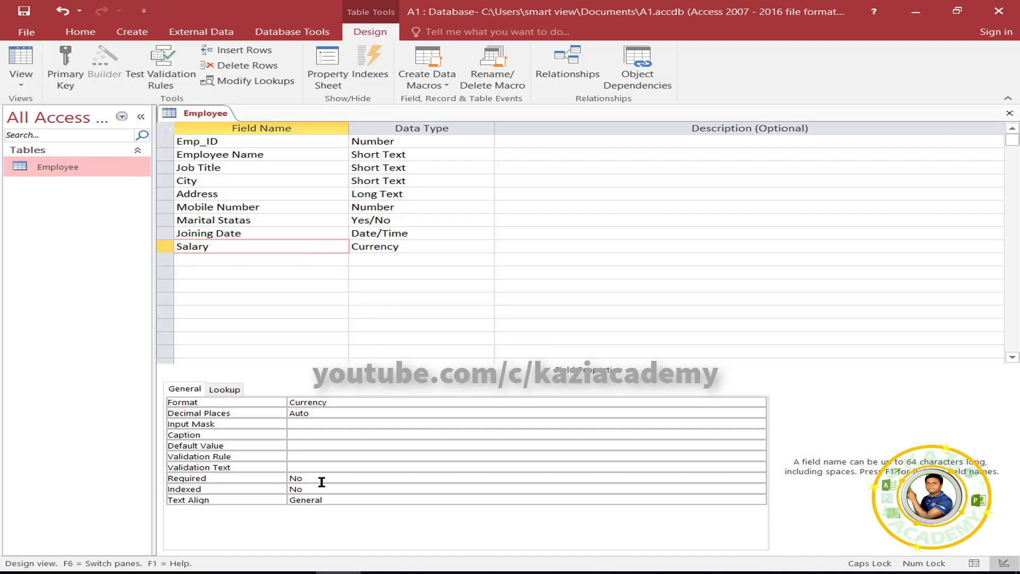
{"action": "left_click", "coordinate": [315, 455]}
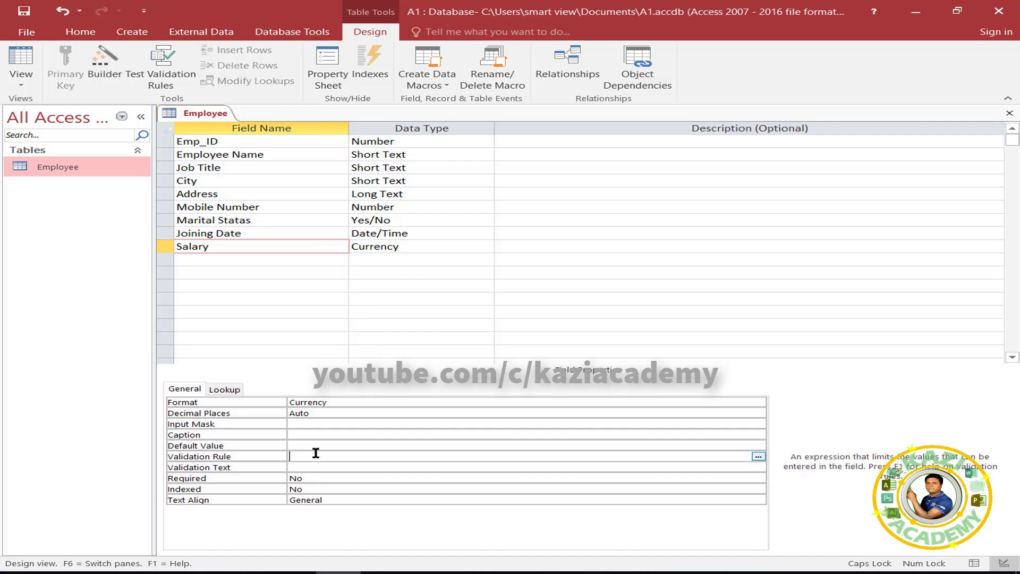
{"action": "type", "text": ">"}
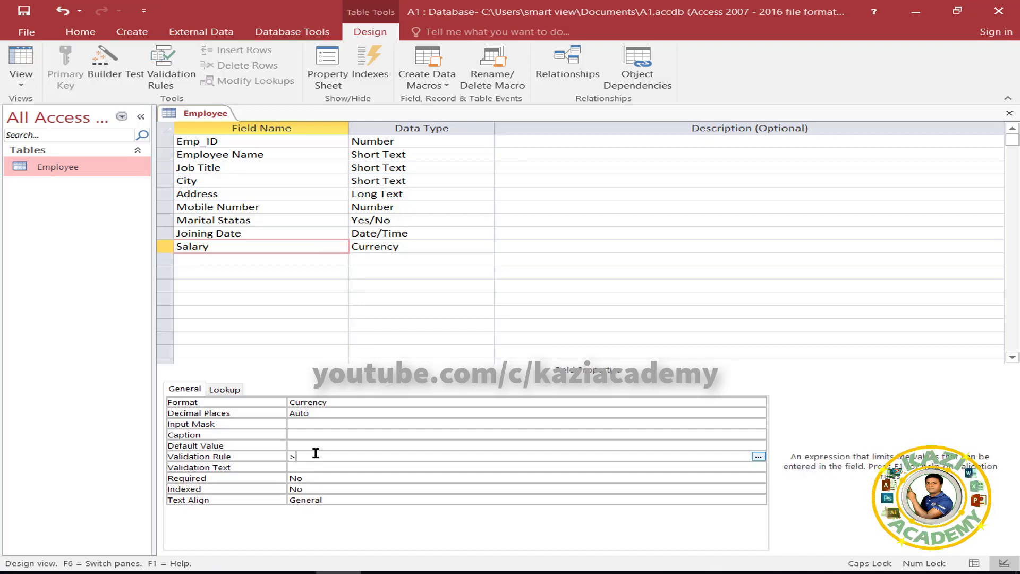
{"action": "type", "text": "10000"}
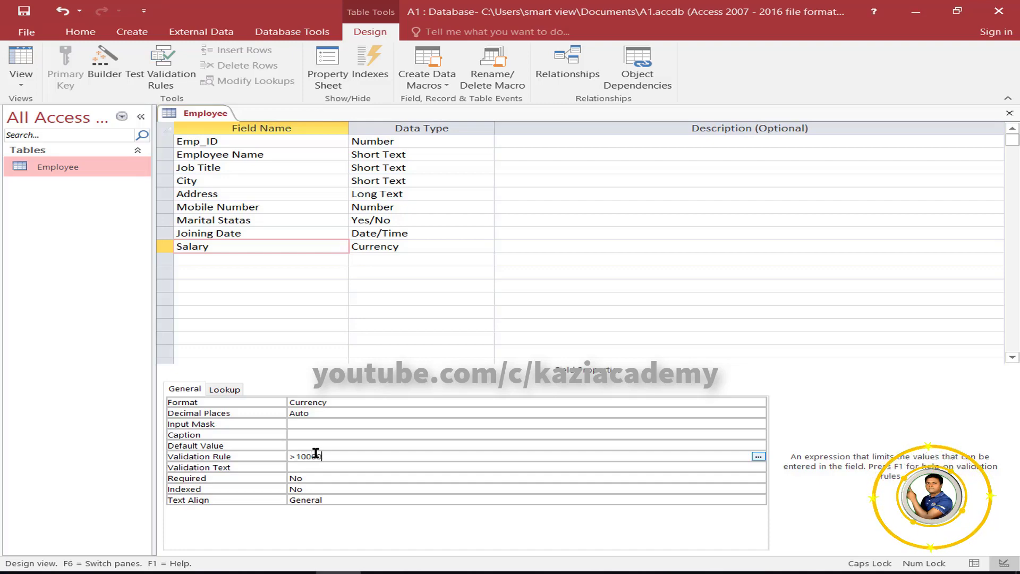
{"action": "left_click", "coordinate": [391, 442]}
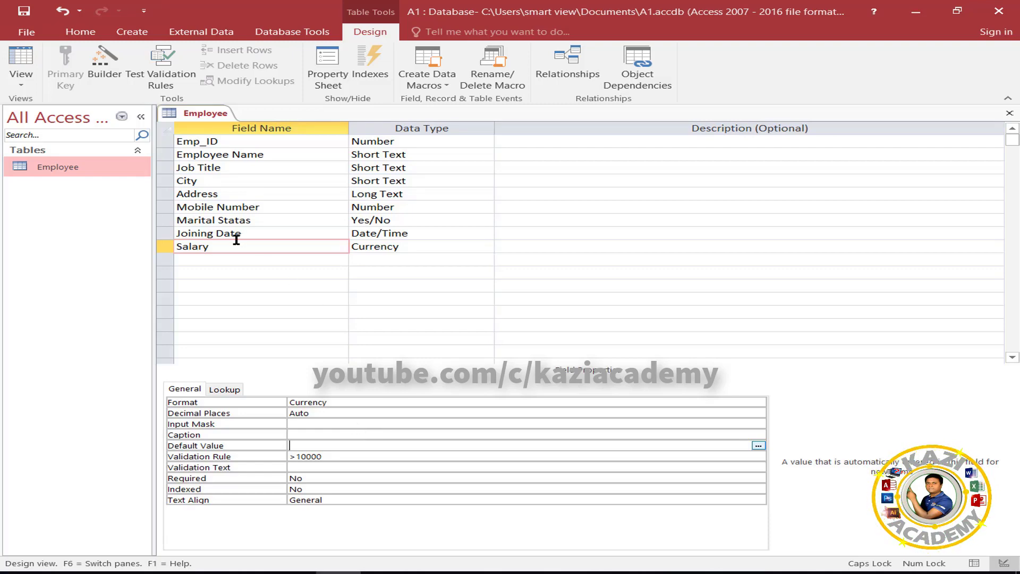
{"action": "left_click", "coordinate": [334, 456]}
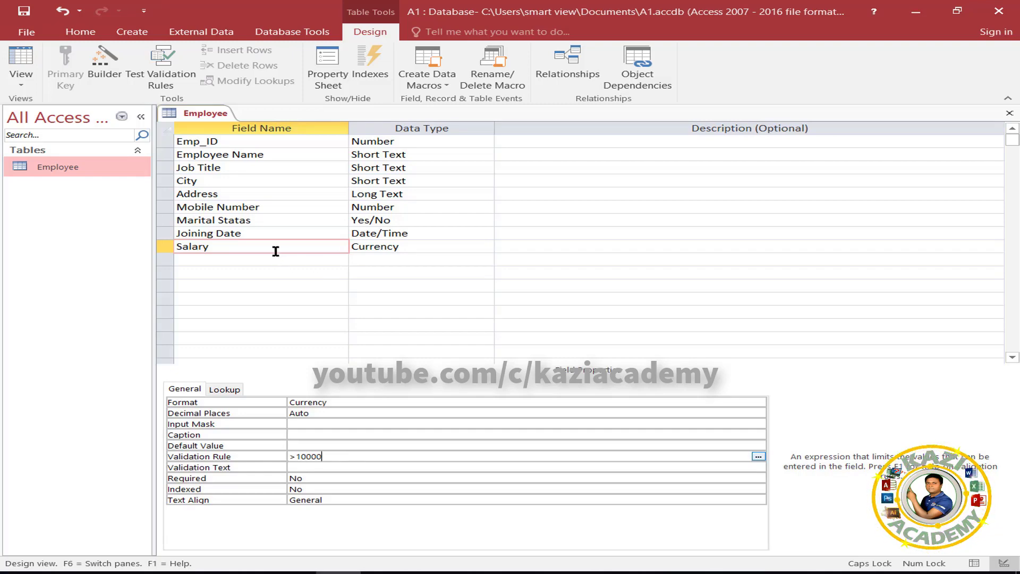
- Close the Employee table, saving its design changes and having the existing data tested against the new rules
{"action": "left_click", "coordinate": [1009, 115]}
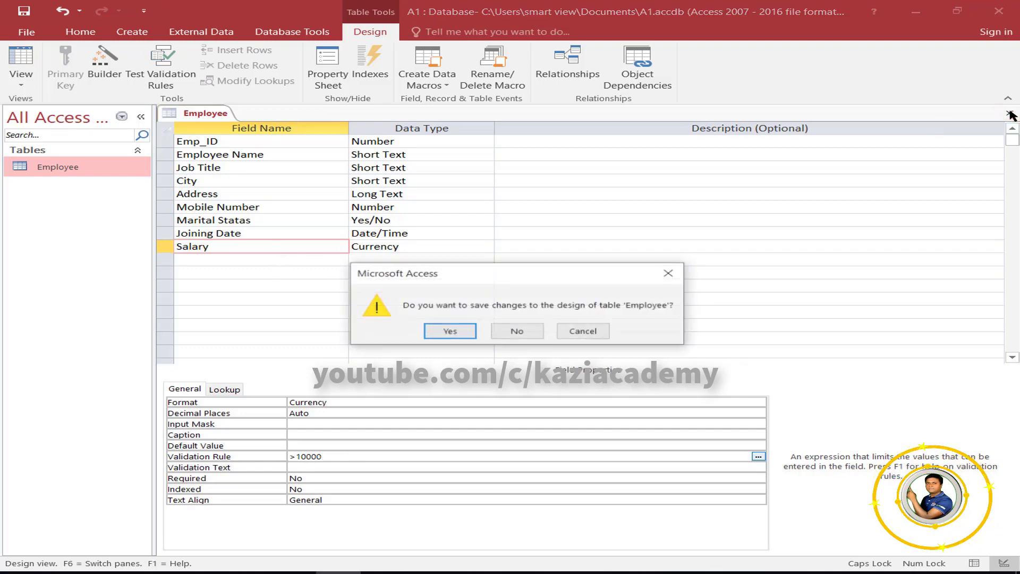
{"action": "left_click", "coordinate": [449, 332]}
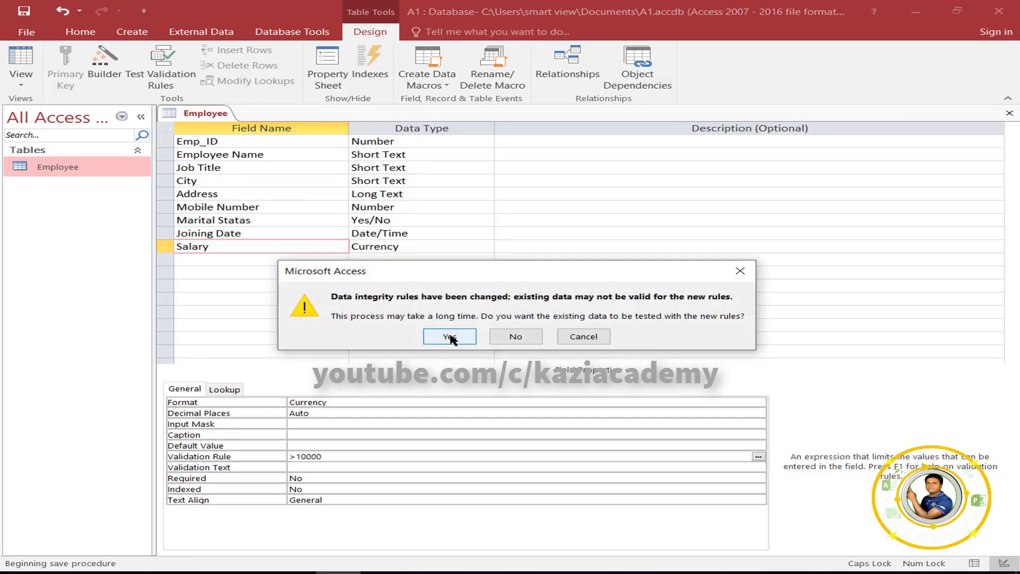
{"action": "left_click", "coordinate": [449, 335]}
{"action": "left_click", "coordinate": [450, 350]}
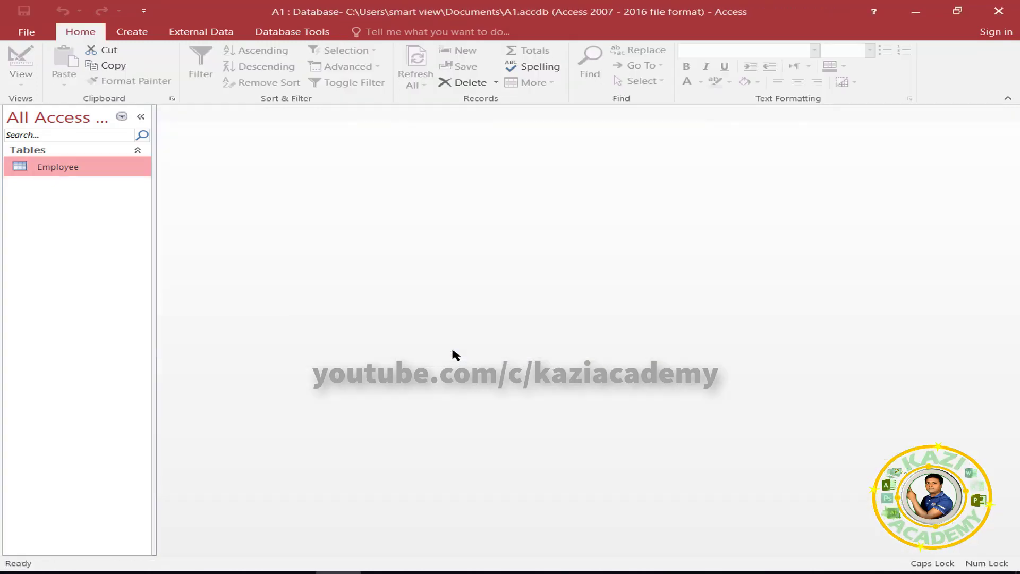
- Open the Employee table's datasheet and start a new record with address MM, keeping the default city
{"action": "double_click", "coordinate": [60, 167]}
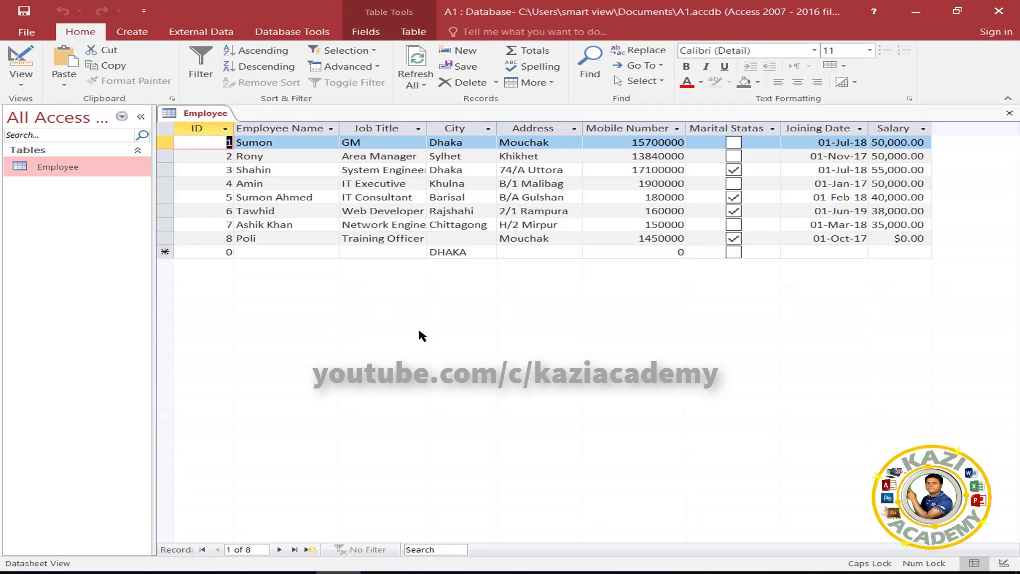
{"action": "left_click", "coordinate": [460, 239]}
{"action": "left_click", "coordinate": [456, 252]}
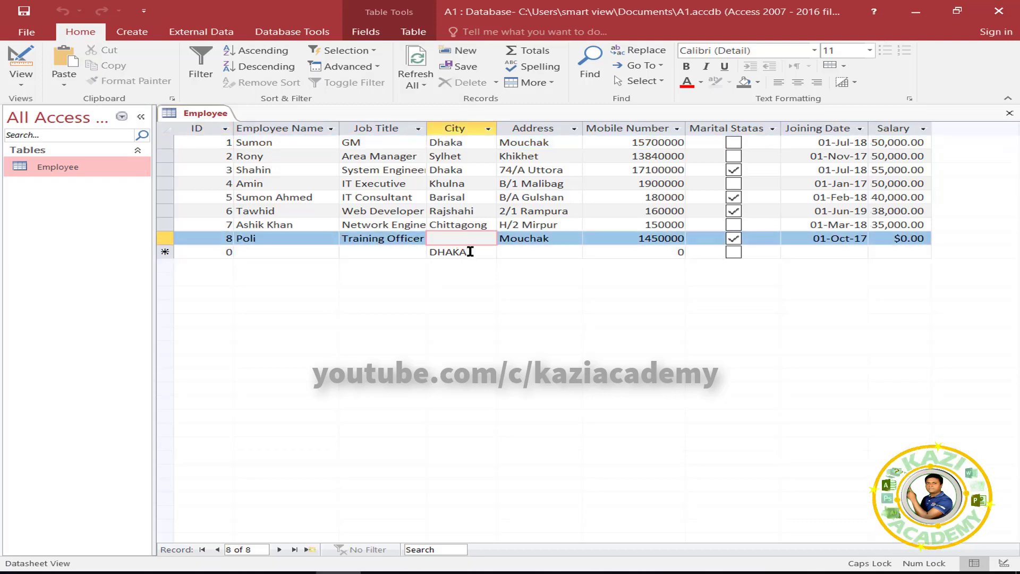
{"action": "left_click_drag", "start_coordinate": [469, 252], "coordinate": [429, 252]}
{"action": "left_click", "coordinate": [472, 238]}
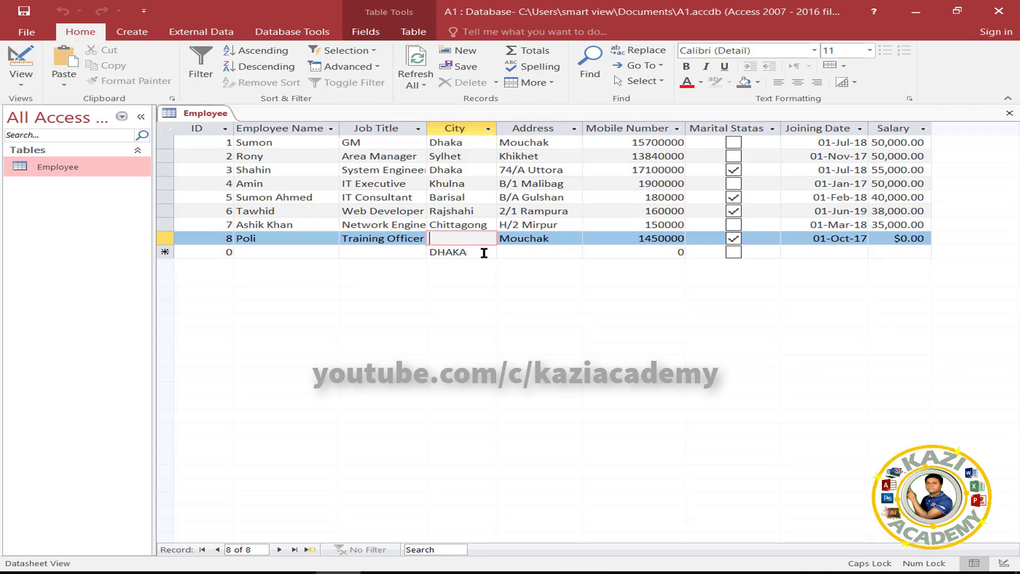
{"action": "left_click", "coordinate": [512, 252]}
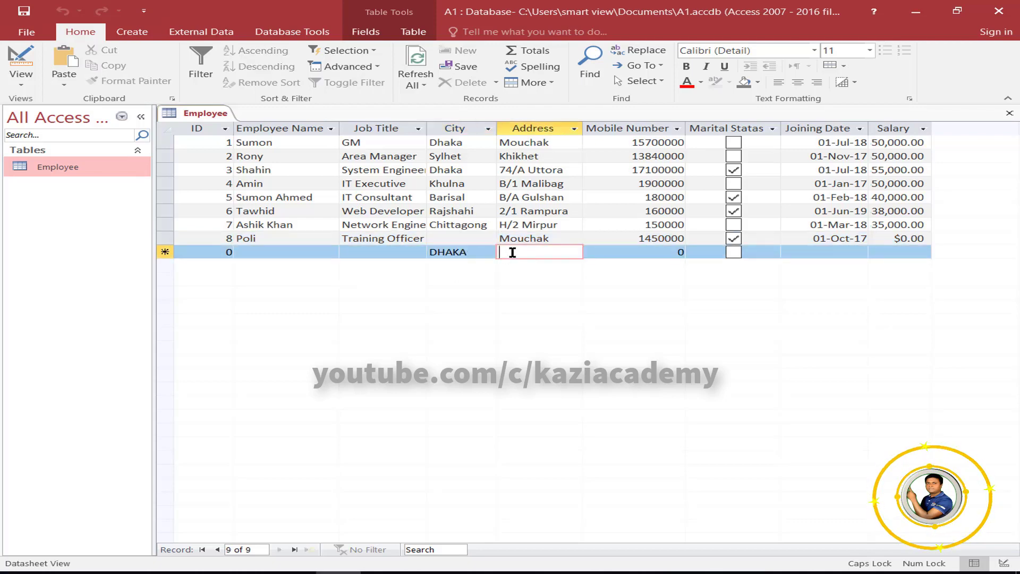
{"action": "type", "text": "MM"}
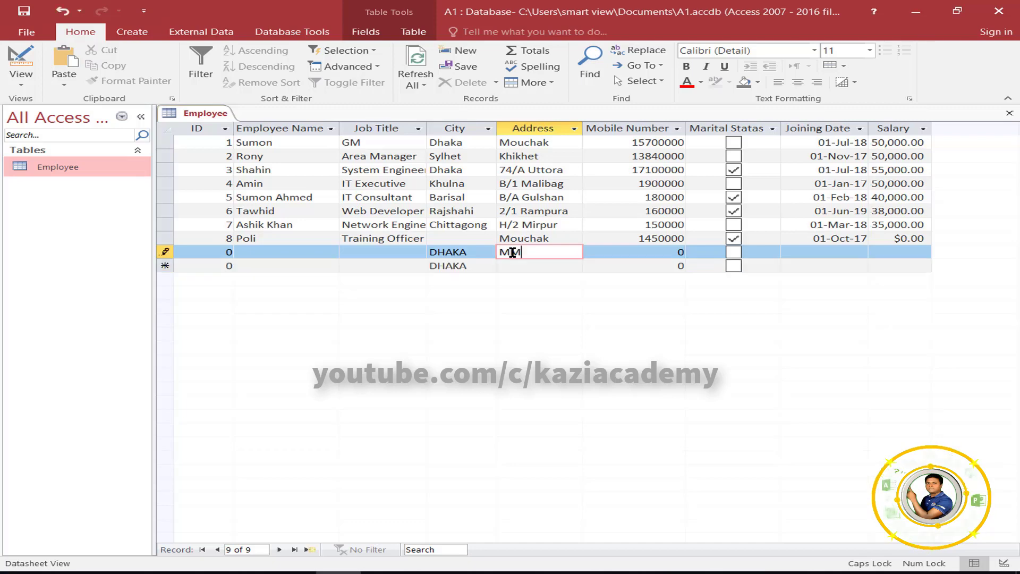
- Add another Employee record with KHULNA as the city in place of the default
{"action": "double_click", "coordinate": [468, 267]}
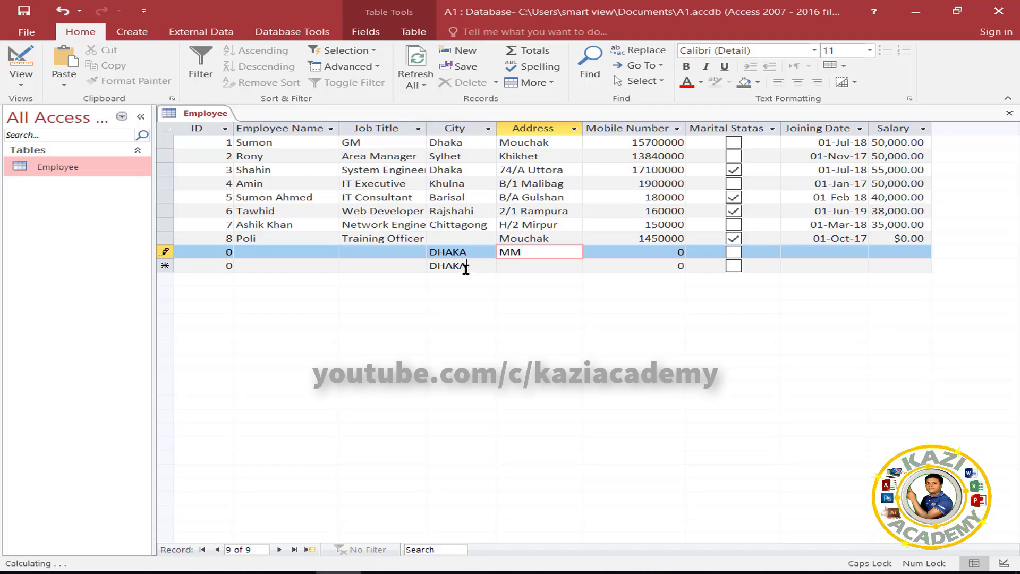
{"action": "type", "text": "KHULNA"}
{"action": "left_click", "coordinate": [520, 255]}
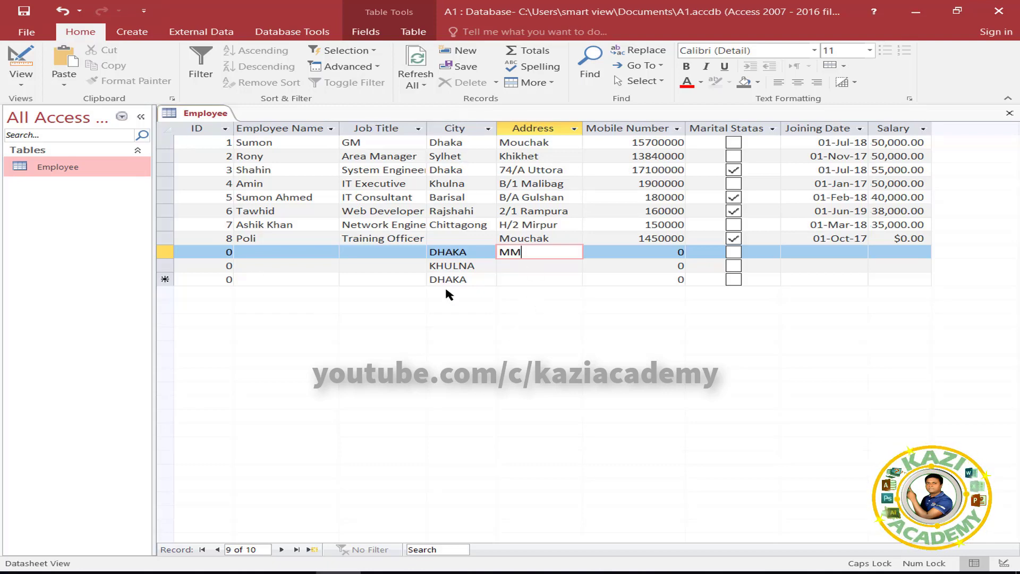
- Add another Employee record with the default city and the address KK
{"action": "left_click", "coordinate": [473, 279]}
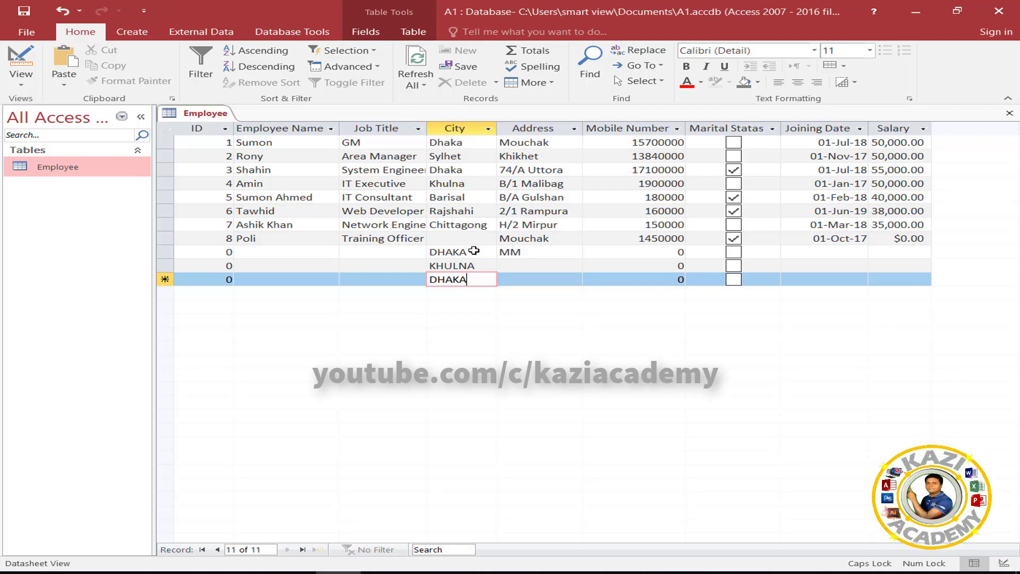
{"action": "left_click", "coordinate": [522, 278]}
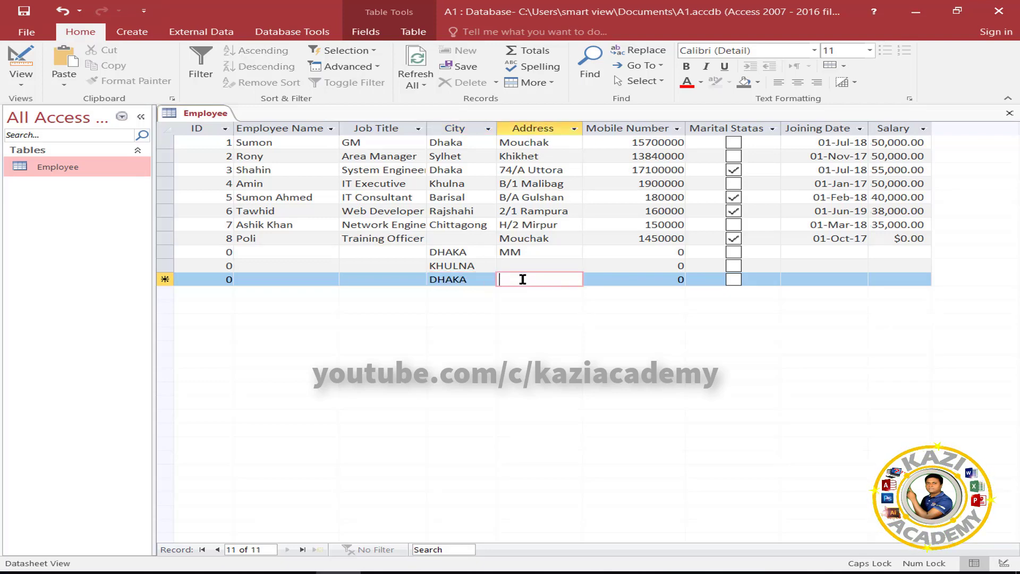
{"action": "type", "text": "KK"}
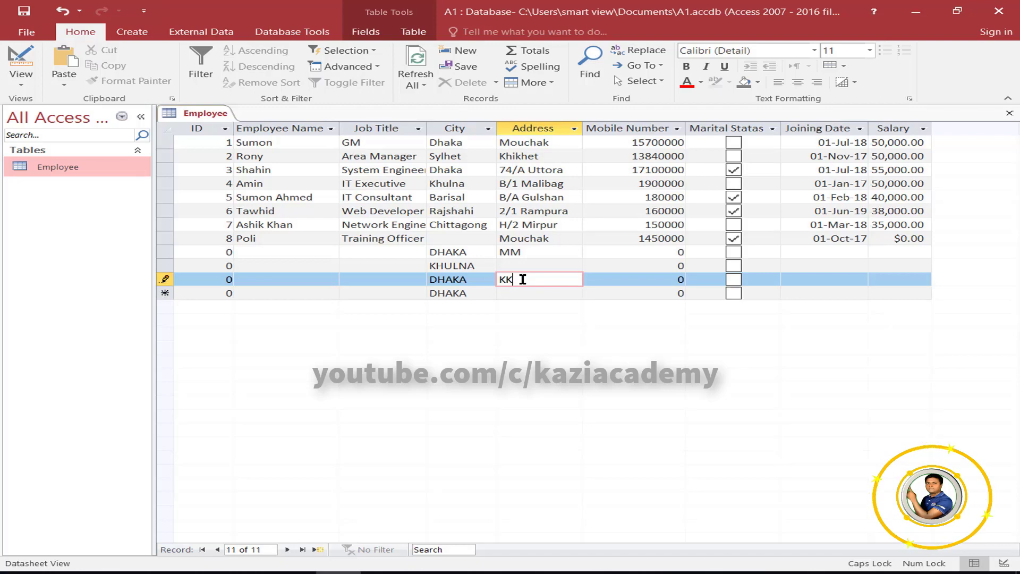
- Try to set the Salary of the Training Officer record (ID 8) to 6000, testing the validation rule
{"action": "left_click", "coordinate": [918, 238]}
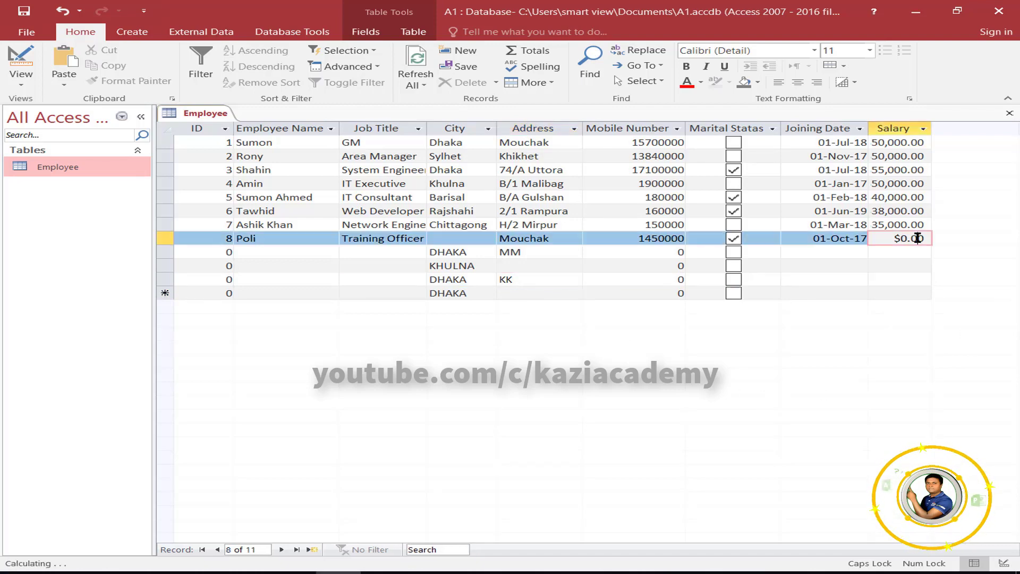
{"action": "left_click_drag", "start_coordinate": [927, 238], "coordinate": [894, 238]}
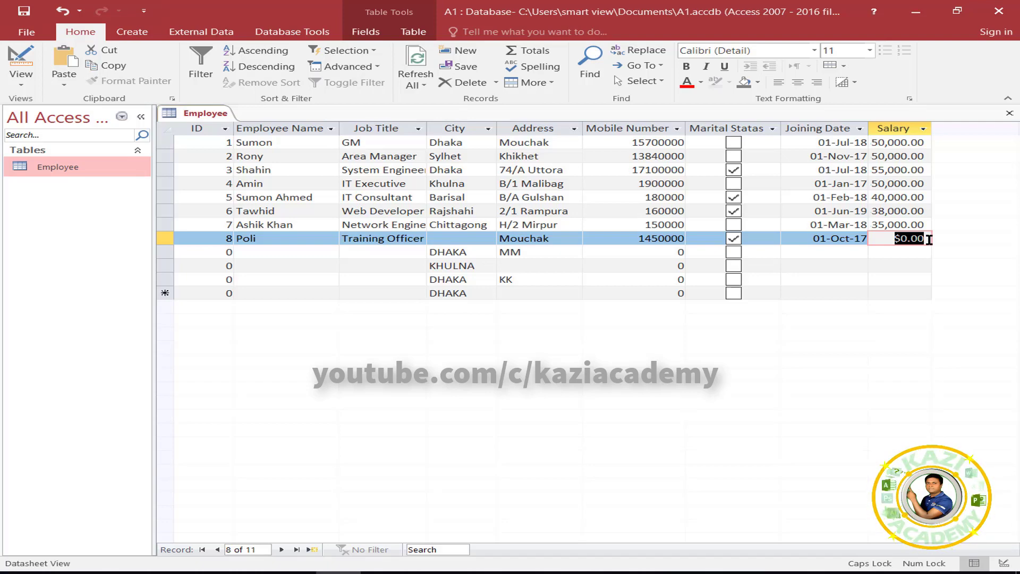
{"action": "type", "text": "6000"}
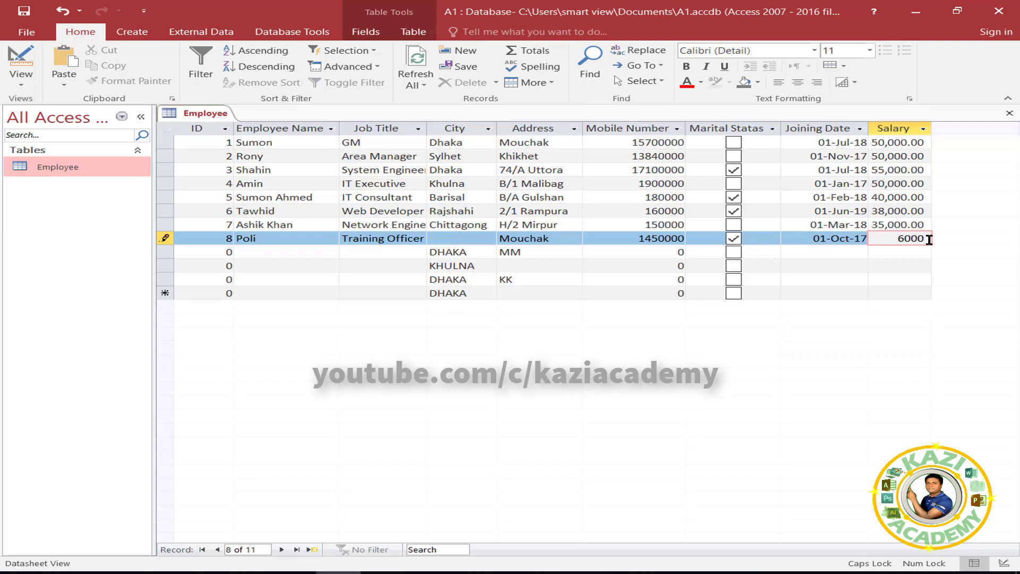
{"action": "left_click", "coordinate": [795, 251]}
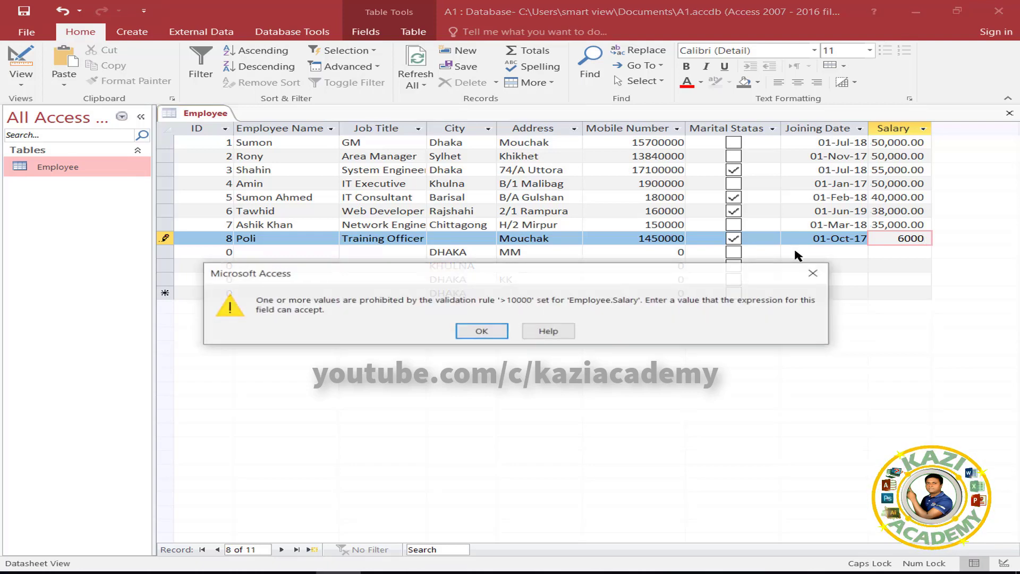
{"action": "left_click_drag", "start_coordinate": [473, 271], "coordinate": [519, 240]}
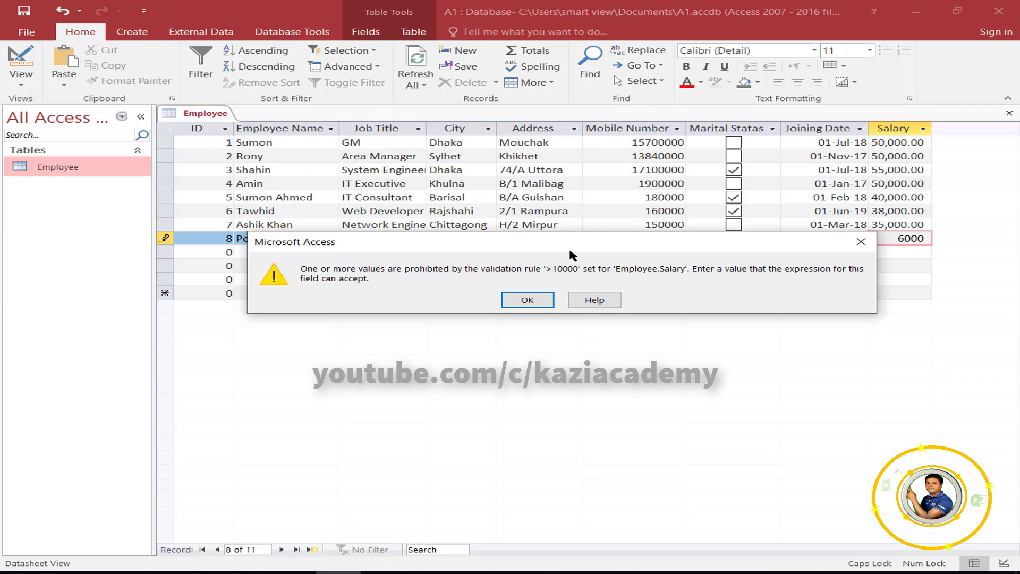
{"action": "left_click_drag", "start_coordinate": [569, 247], "coordinate": [538, 313]}
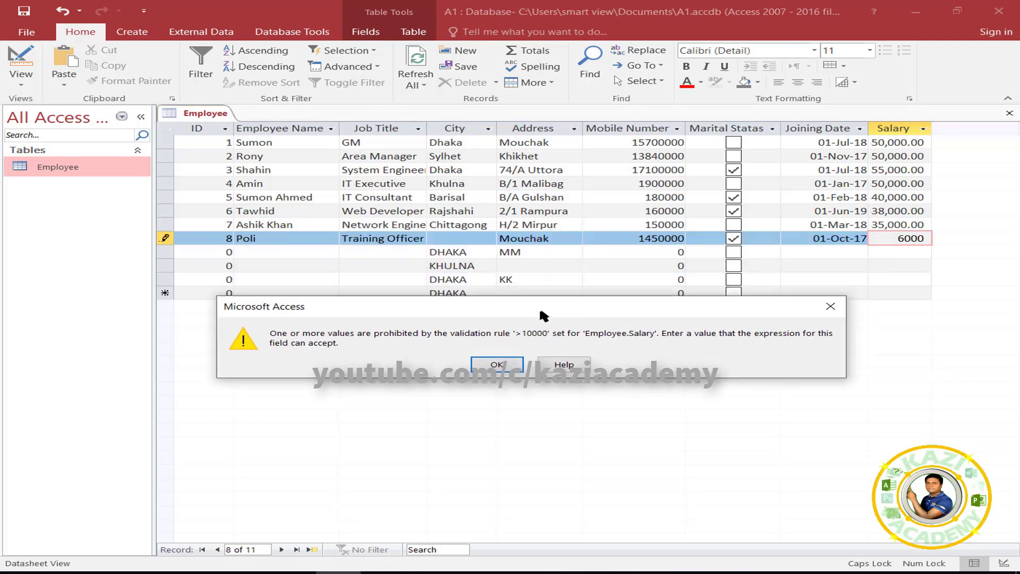
{"action": "left_click", "coordinate": [485, 338]}
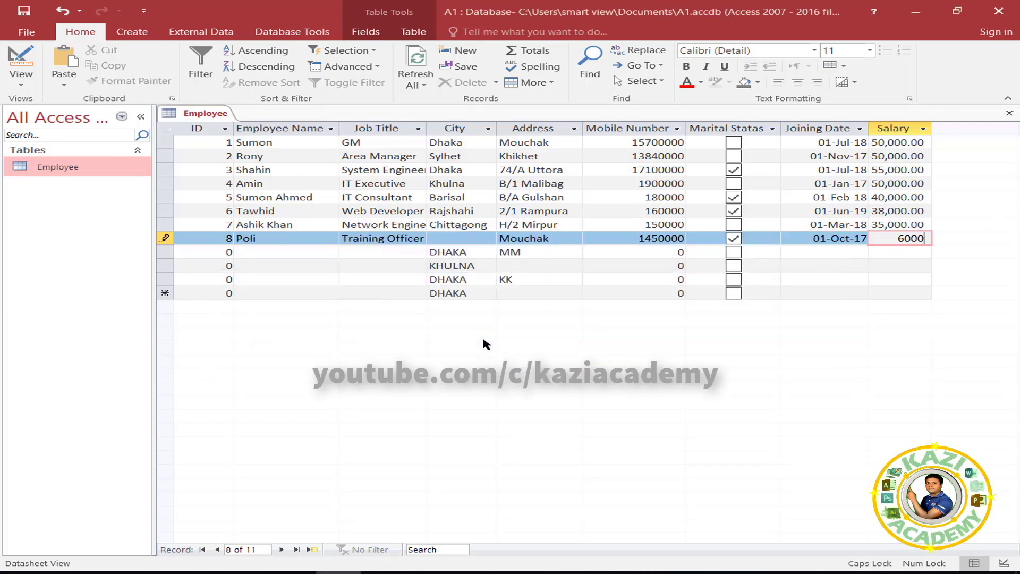
- Set the Salary of the Training Officer record (ID 8) to 20000 and commit the record
{"action": "key", "text": "BackSpace"}
{"action": "key", "text": "BackSpace"}
{"action": "key", "text": "BackSpace"}
{"action": "key", "text": "BackSpace"}
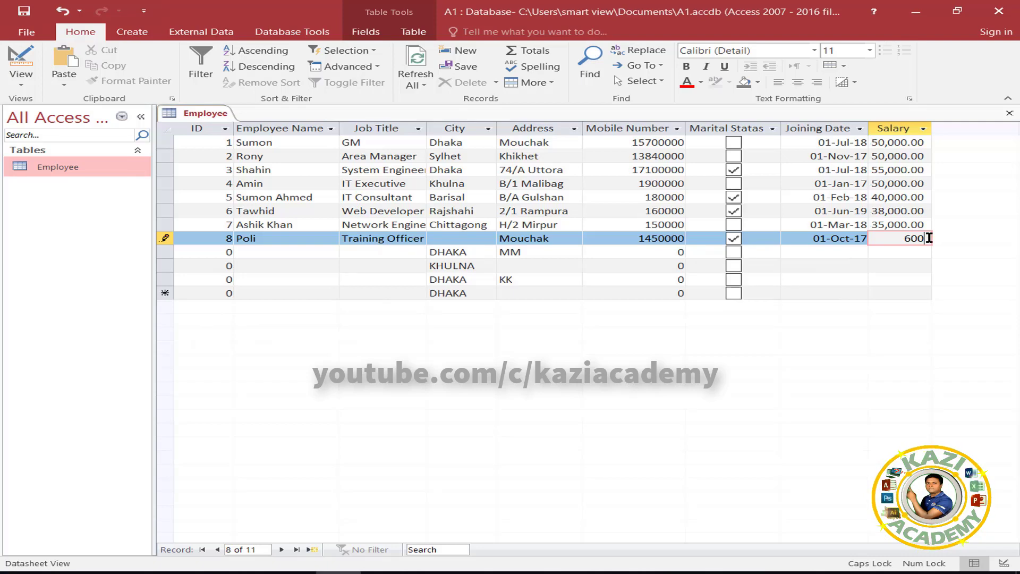
{"action": "type", "text": "2"}
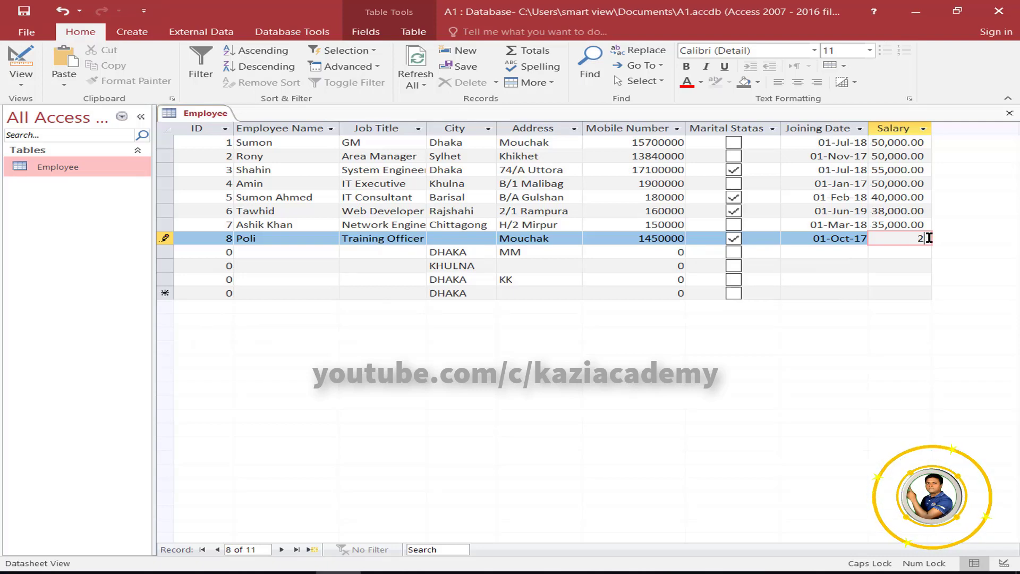
{"action": "type", "text": "0000"}
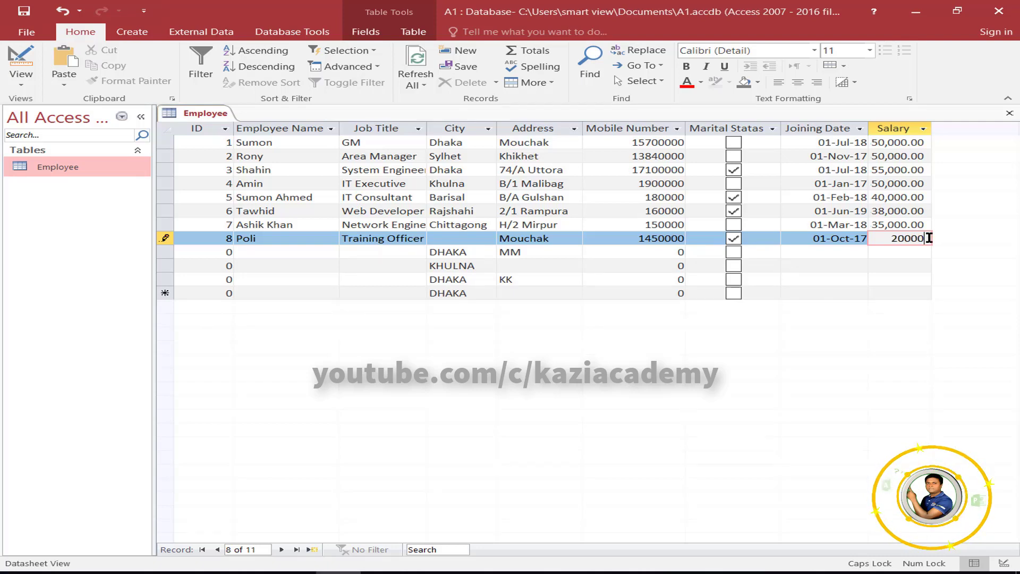
{"action": "left_click", "coordinate": [895, 257]}
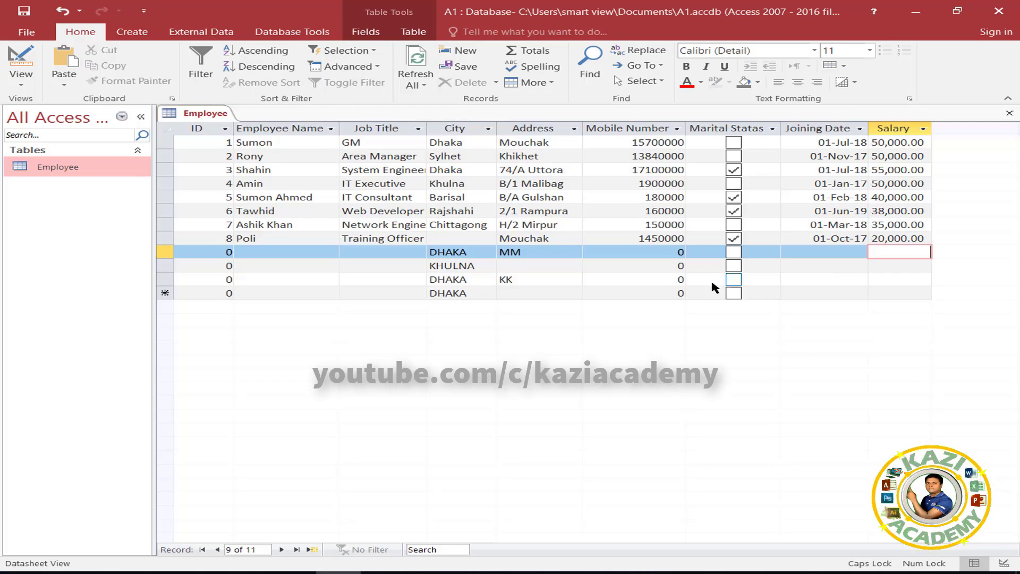
- Switch the Employee table to Design View and clear the City field's default value
{"action": "left_click", "coordinate": [24, 84]}
{"action": "left_click", "coordinate": [79, 147]}
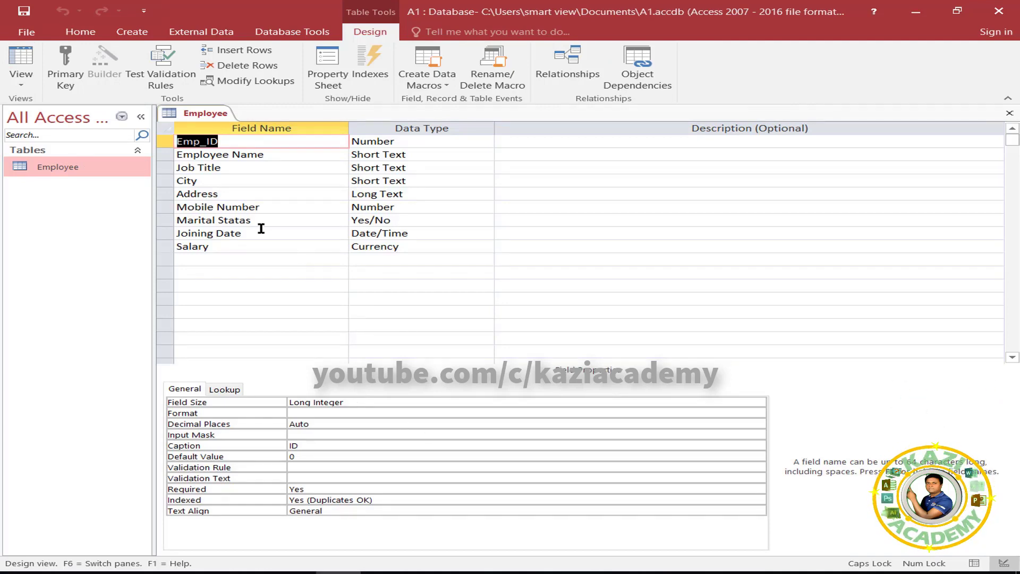
{"action": "left_click", "coordinate": [192, 182]}
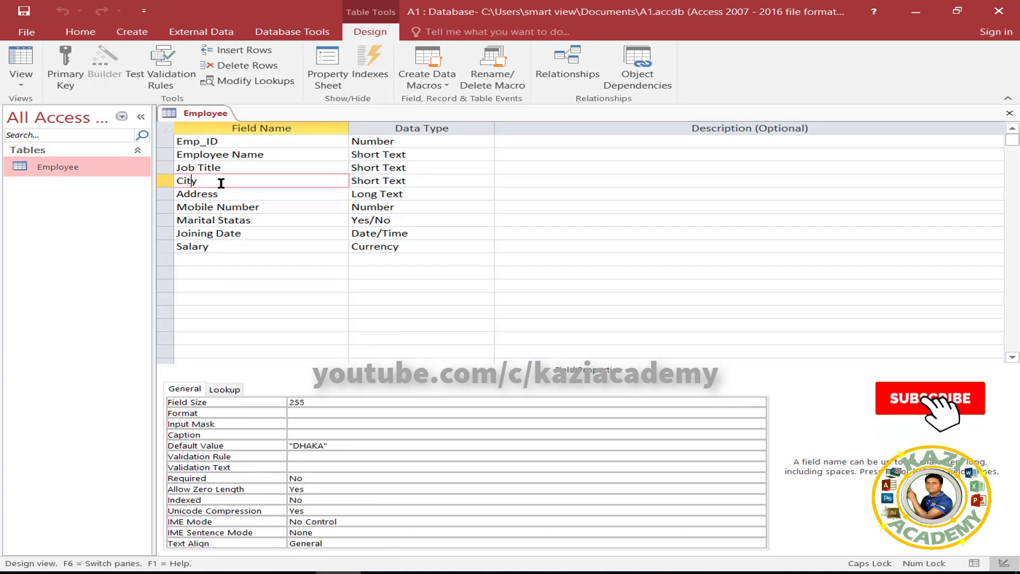
{"action": "left_click", "coordinate": [341, 446]}
{"action": "left_click", "coordinate": [274, 447]}
{"action": "key", "text": "Delete"}
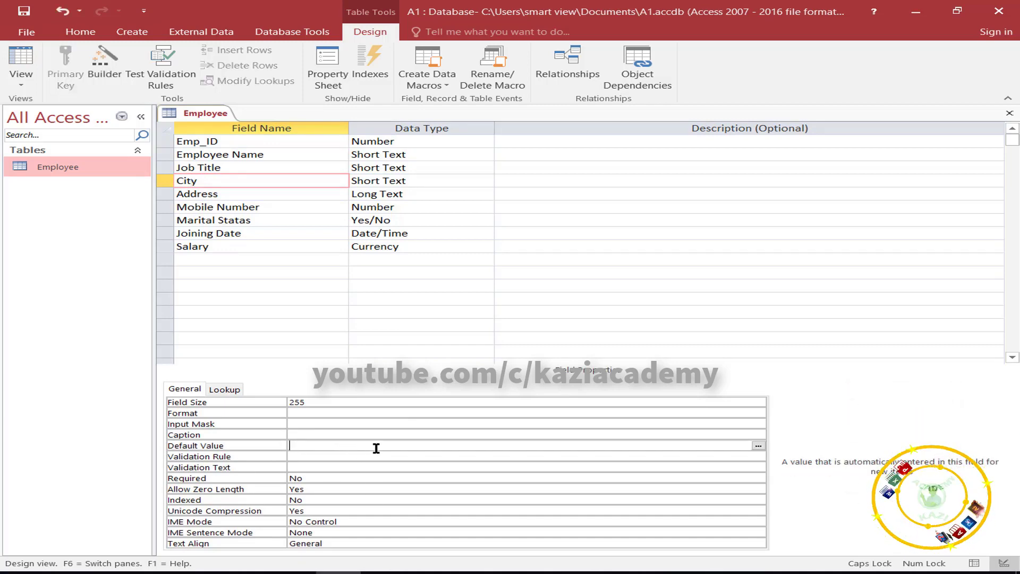
- Start a new lookup field above City with the Lookup Wizard, choosing to type in the values
{"action": "left_click", "coordinate": [196, 180]}
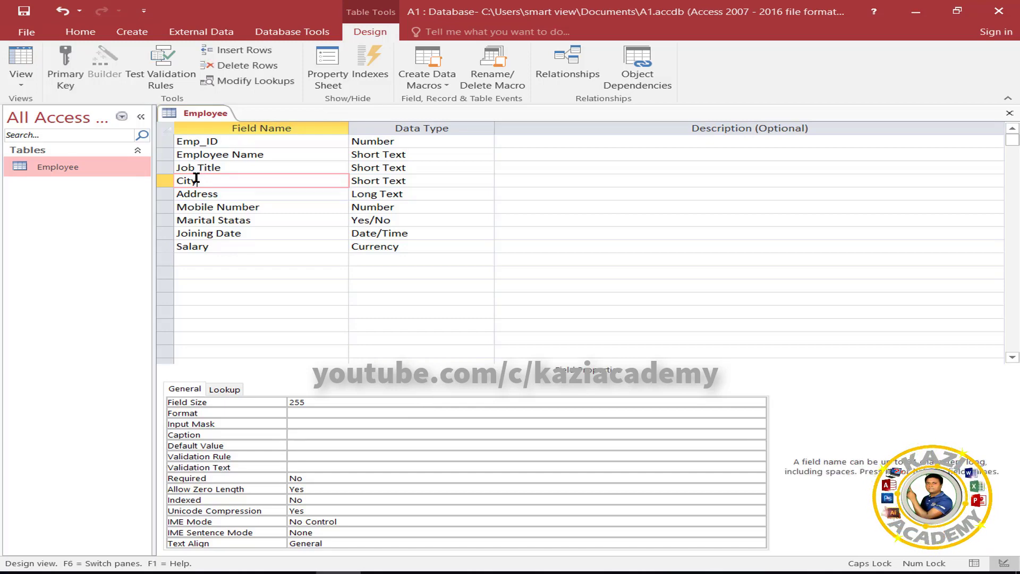
{"action": "left_click", "coordinate": [251, 83]}
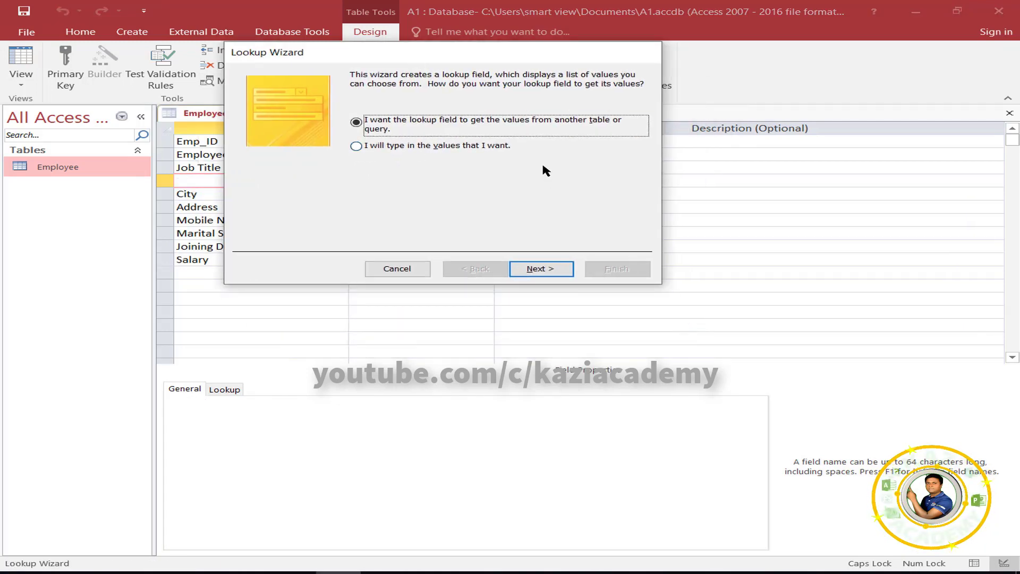
{"action": "left_click", "coordinate": [356, 149]}
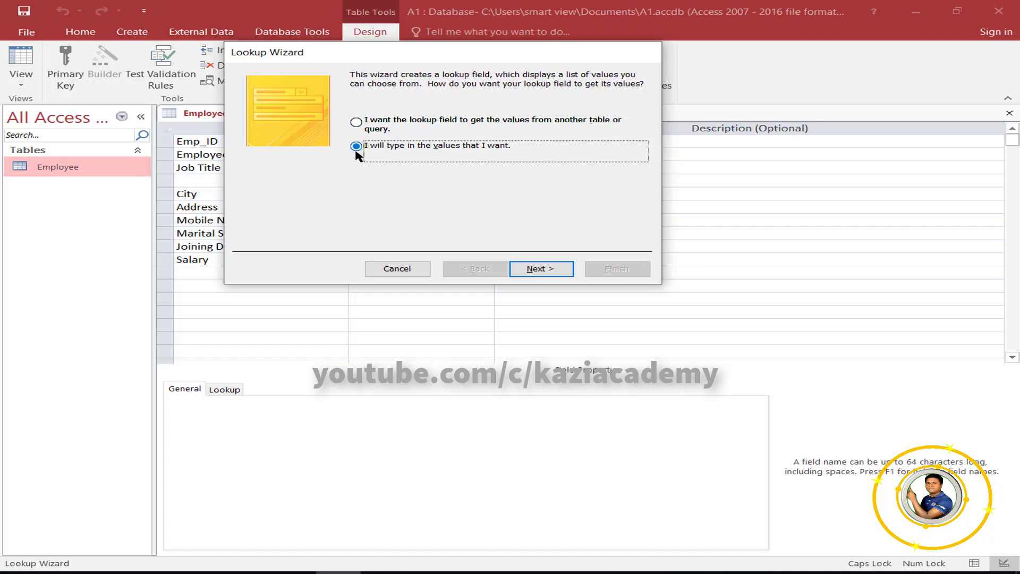
{"action": "left_click", "coordinate": [539, 271]}
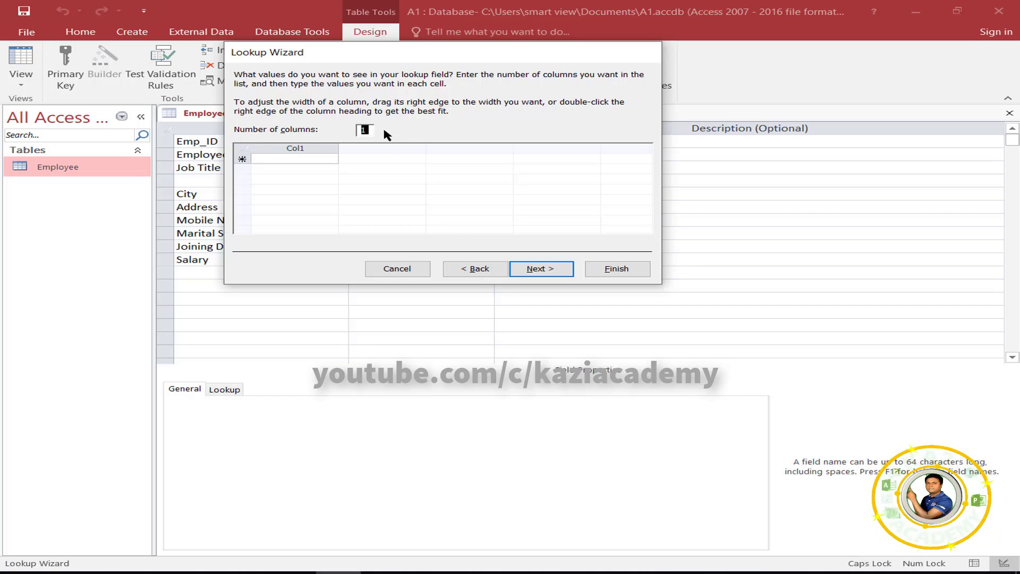
- Enter DHAKA, KHULNA and RAJSHAHI as the first values in the single-column lookup list
{"action": "left_click", "coordinate": [285, 160]}
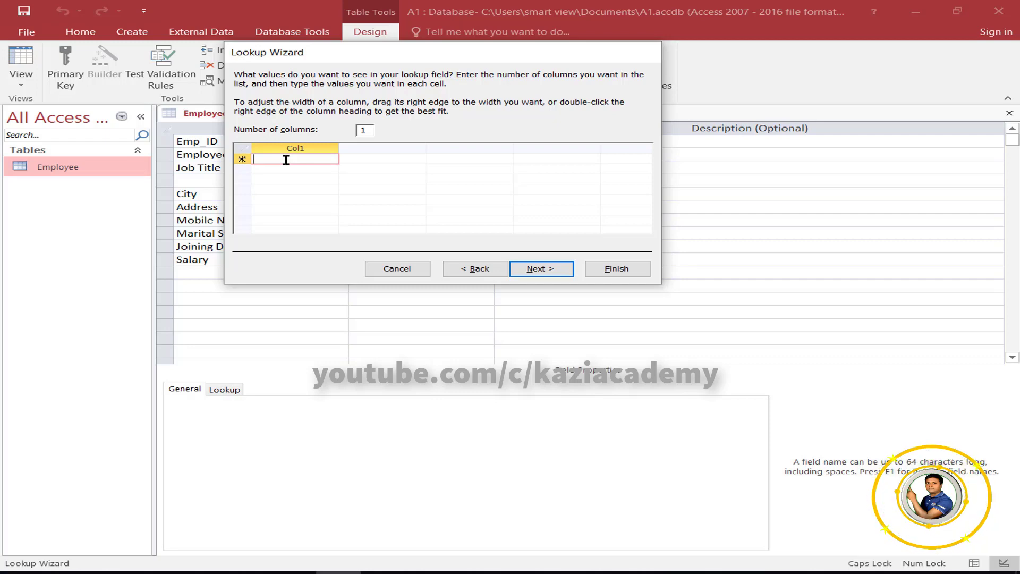
{"action": "type", "text": "DHA"}
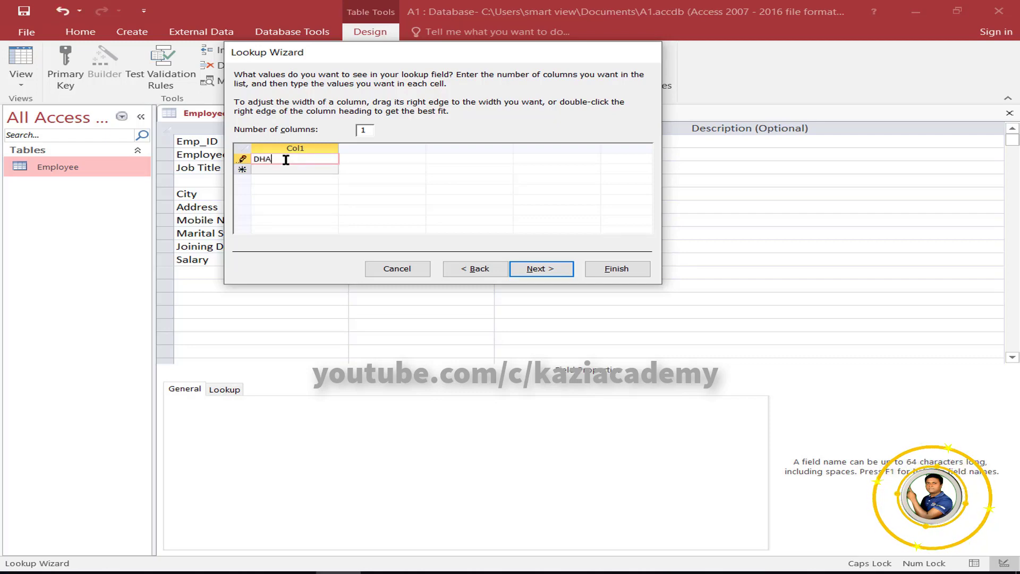
{"action": "type", "text": "KA"}
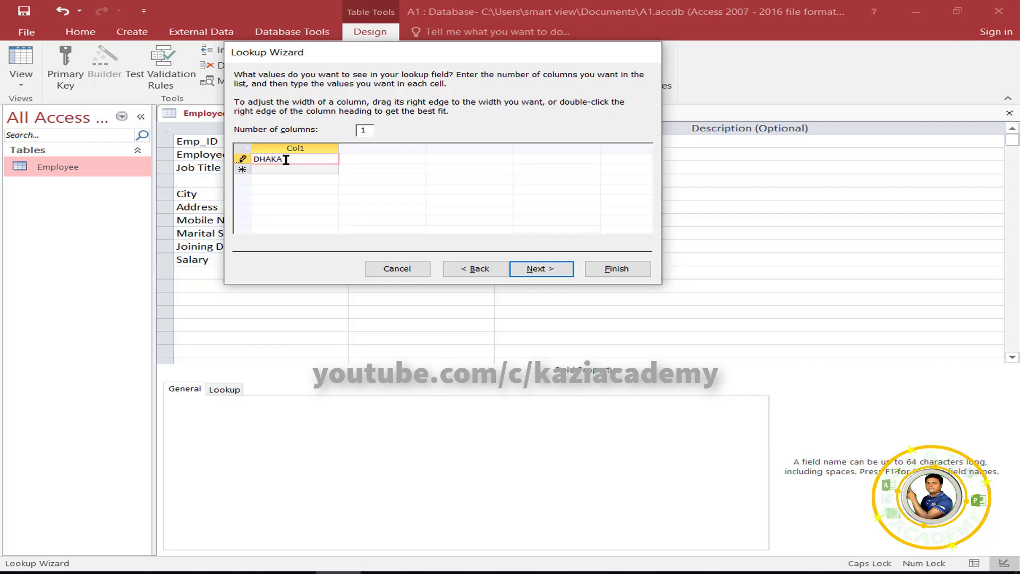
{"action": "left_click", "coordinate": [290, 170]}
{"action": "type", "text": "KHUU"}
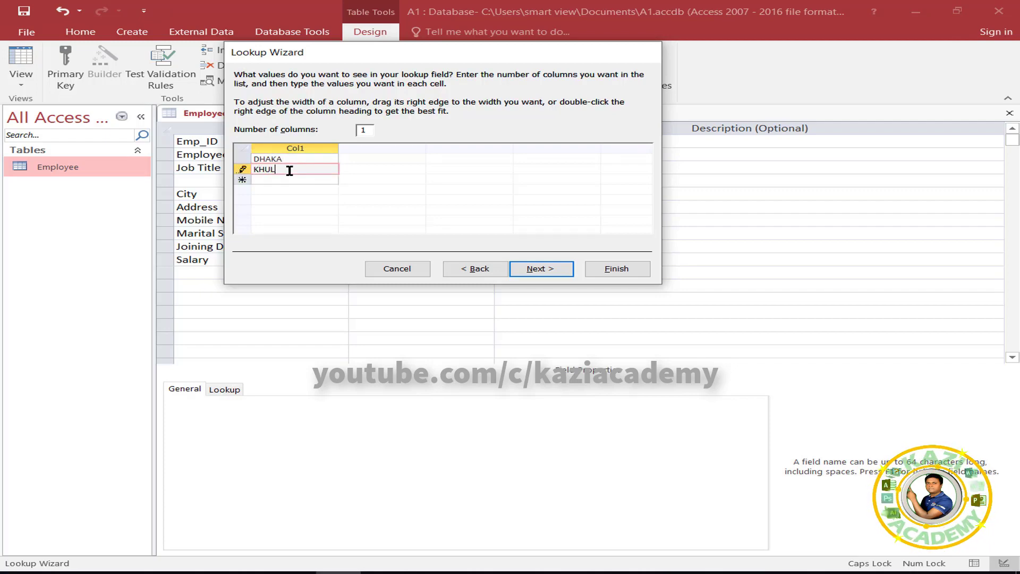
{"action": "type", "text": "NA"}
{"action": "left_click", "coordinate": [291, 183]}
{"action": "type", "text": "RAJ"}
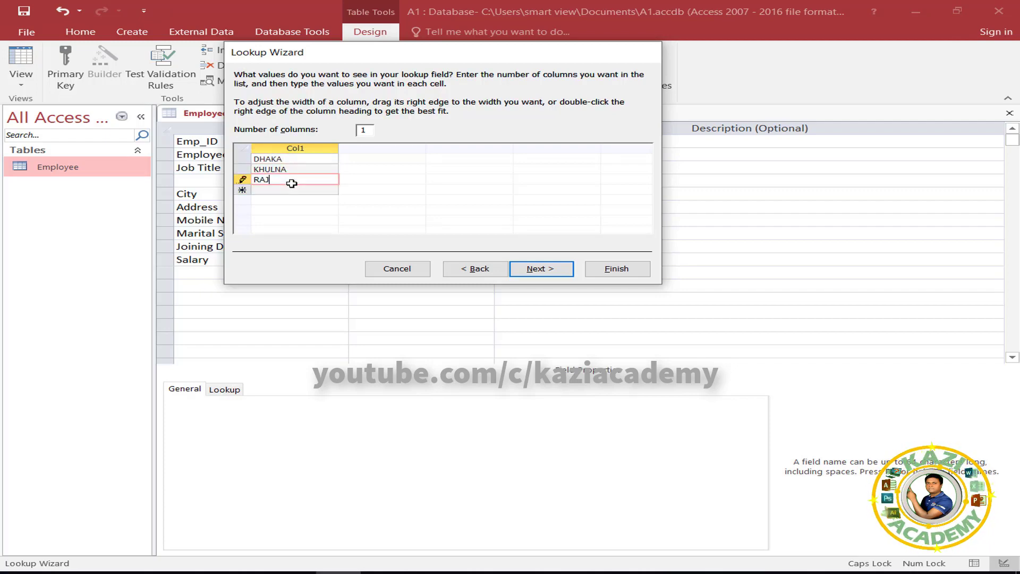
{"action": "type", "text": "SHAHI"}
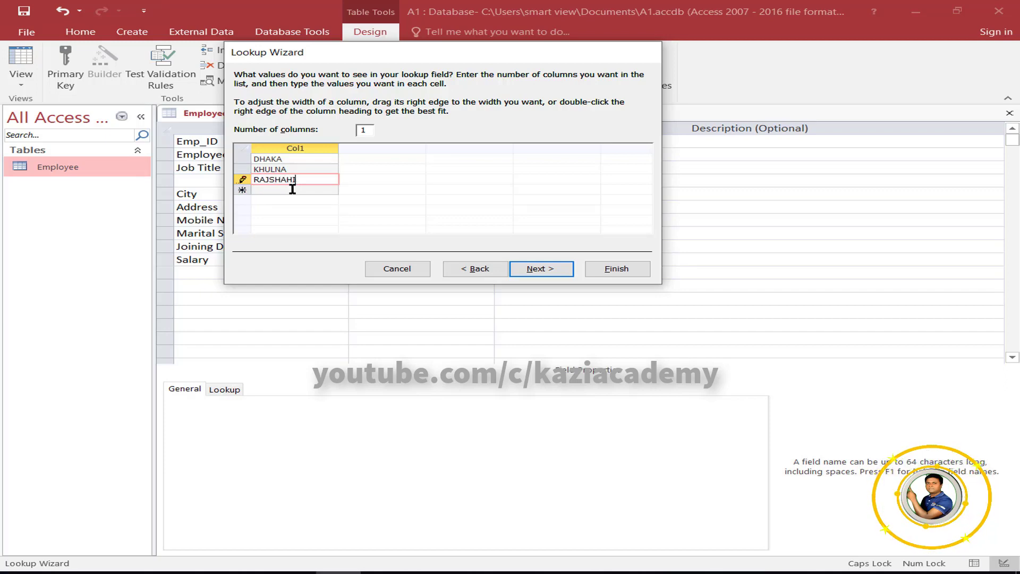
- Add SYLHET, CHITTAGONG and BARISAL to the lookup list
{"action": "left_click", "coordinate": [292, 191]}
{"action": "type", "text": "SYLHET"}
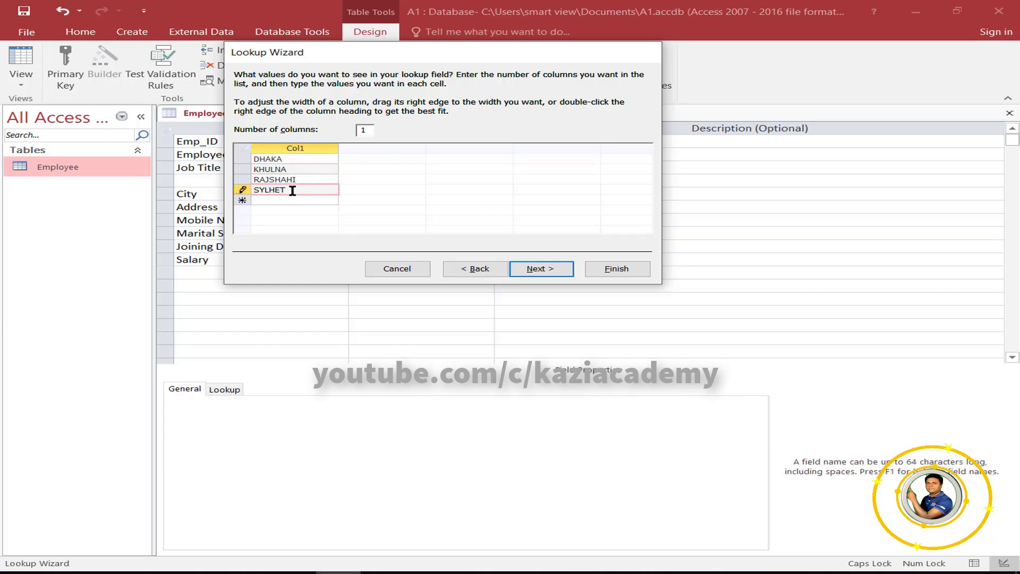
{"action": "left_click", "coordinate": [285, 200]}
{"action": "type", "text": "CH"}
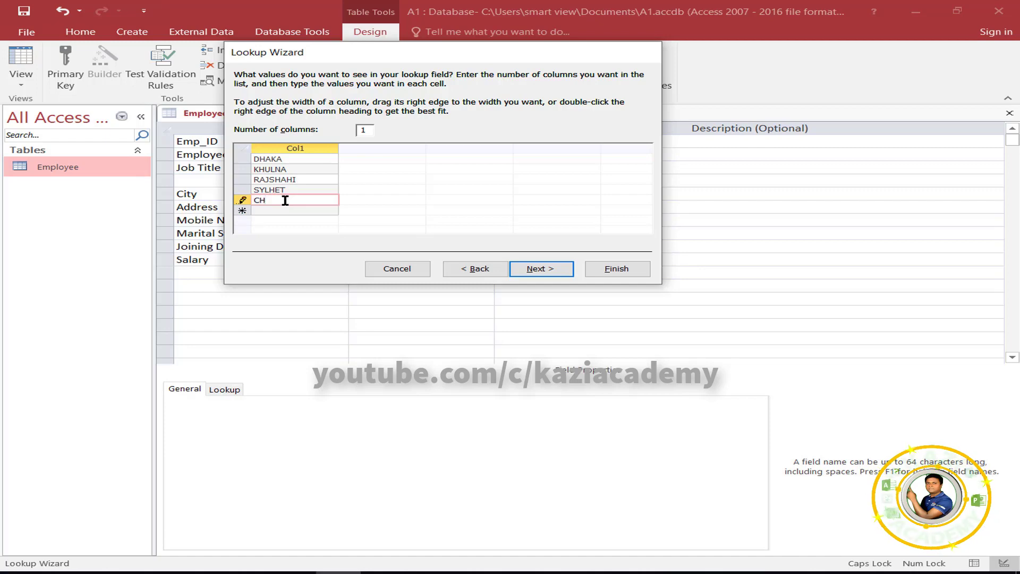
{"action": "type", "text": "ITTAGONG"}
{"action": "left_click", "coordinate": [286, 210]}
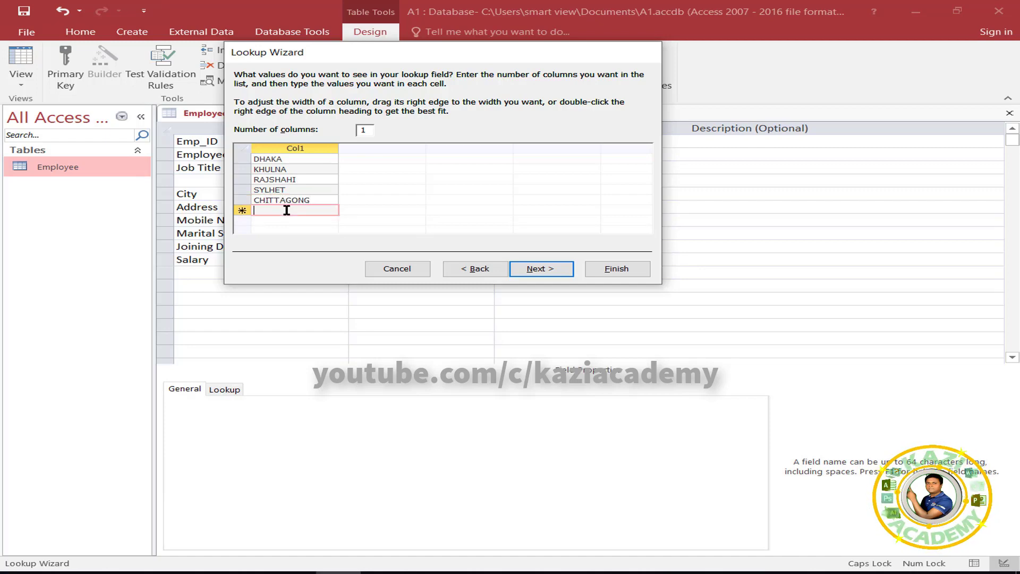
{"action": "type", "text": "BARISAL"}
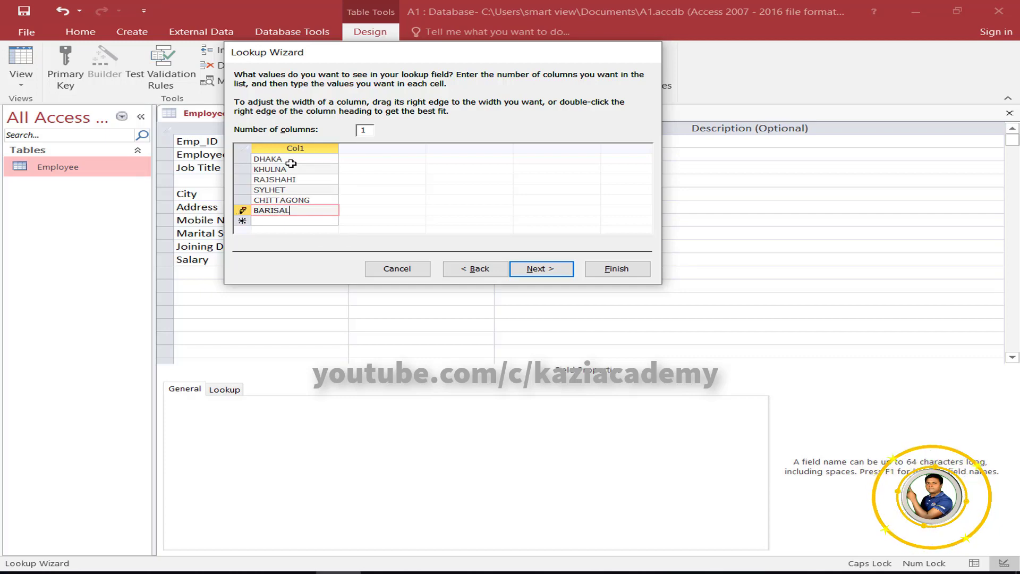
- Finish the lookup field with the default label Field1 and close the Employee table, saving its design
{"action": "left_click", "coordinate": [539, 269]}
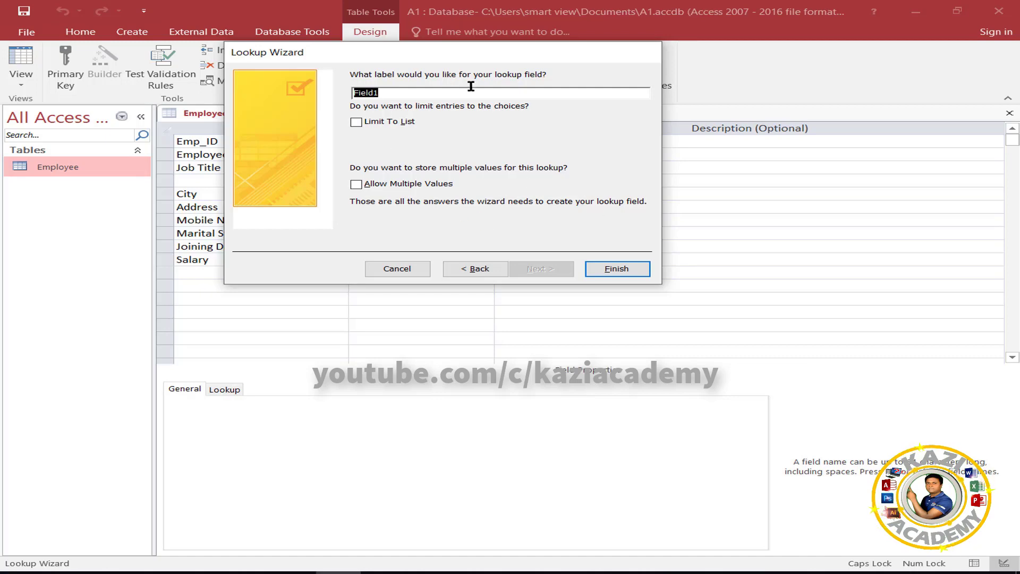
{"action": "left_click", "coordinate": [629, 271]}
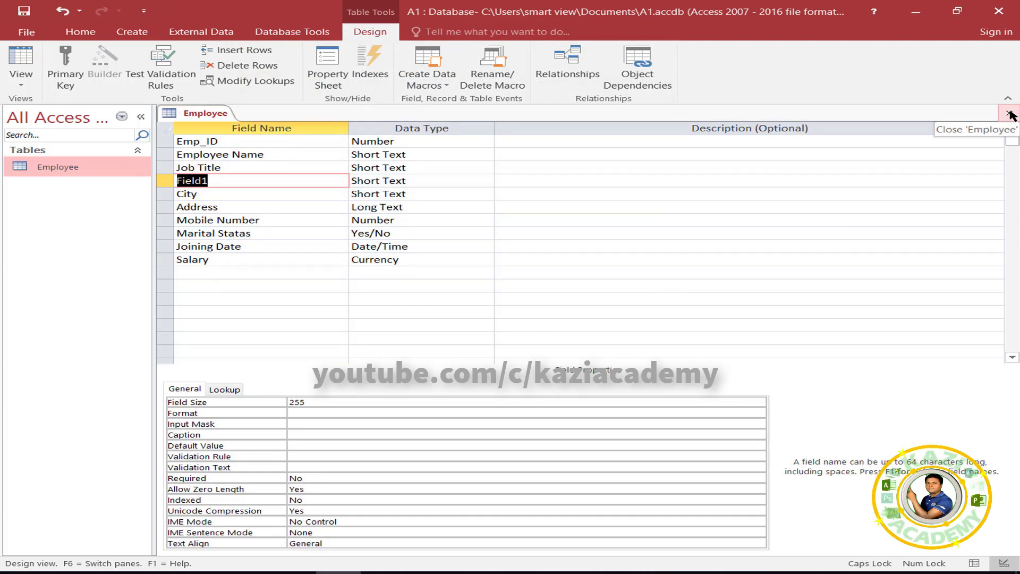
{"action": "left_click", "coordinate": [1009, 115]}
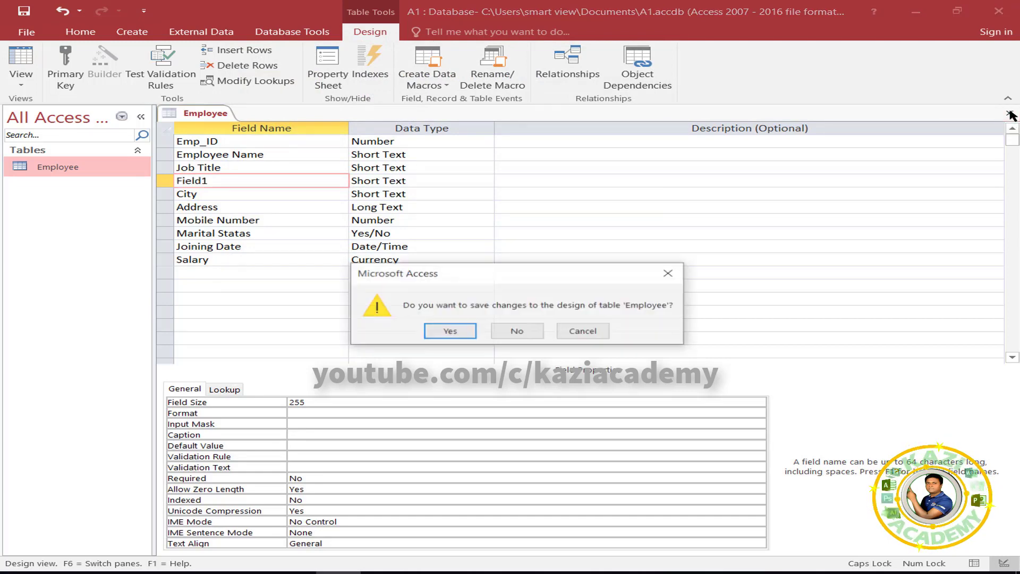
{"action": "left_click", "coordinate": [452, 331]}
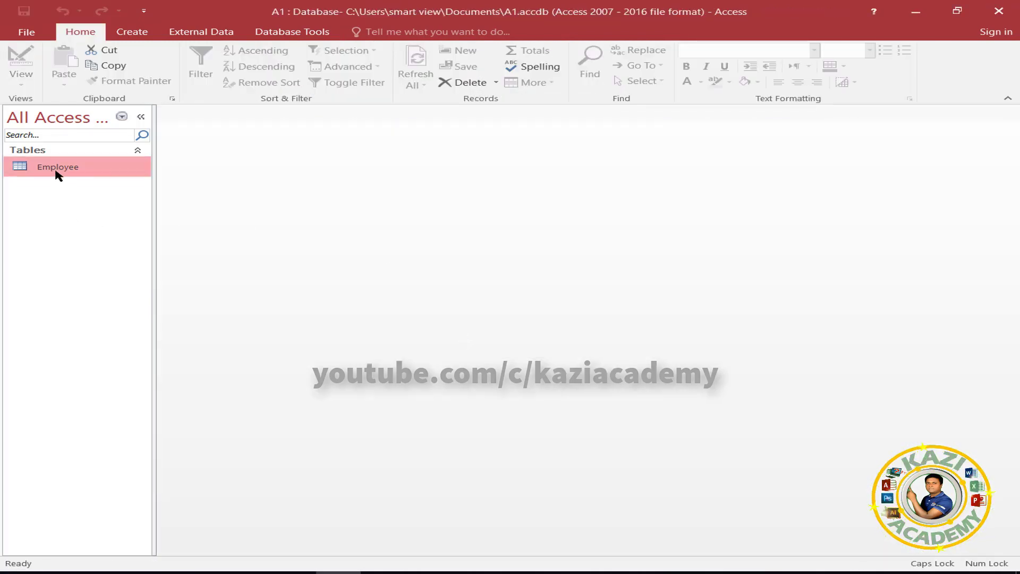
- Reopen the Employee table in Datasheet View and delete the original City field
{"action": "double_click", "coordinate": [57, 169]}
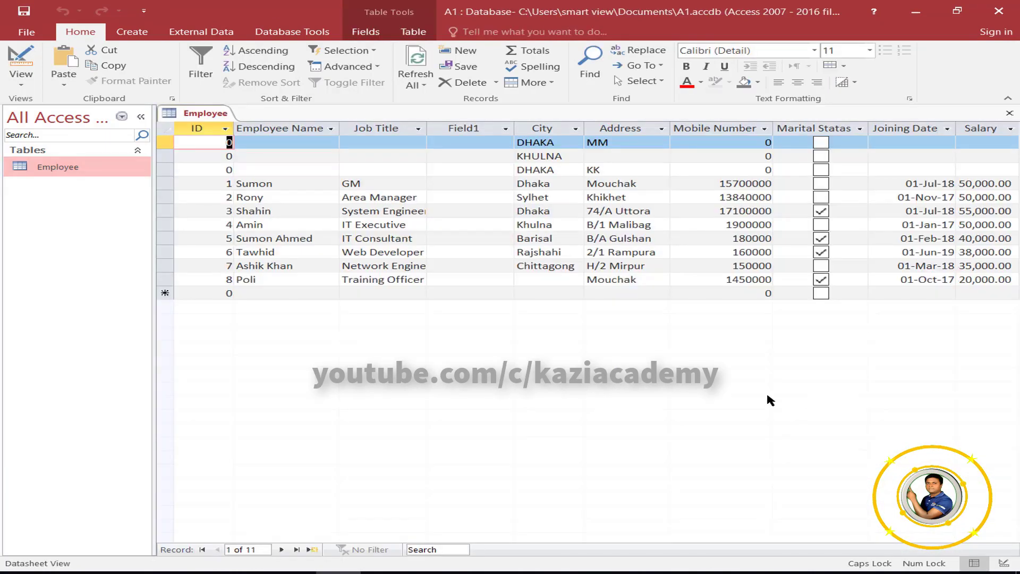
{"action": "left_click", "coordinate": [469, 130]}
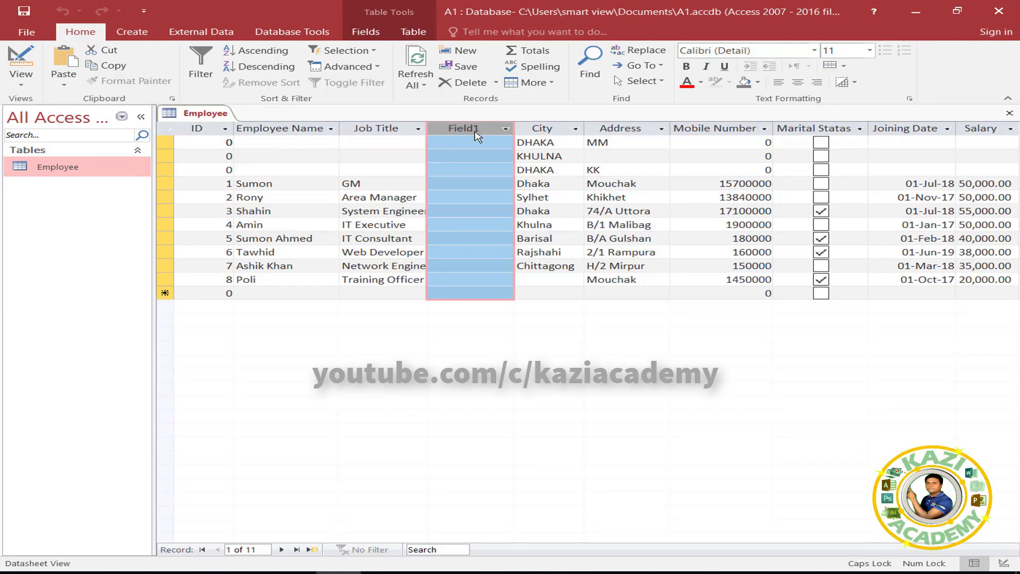
{"action": "left_click", "coordinate": [560, 129]}
{"action": "right_click", "coordinate": [563, 134]}
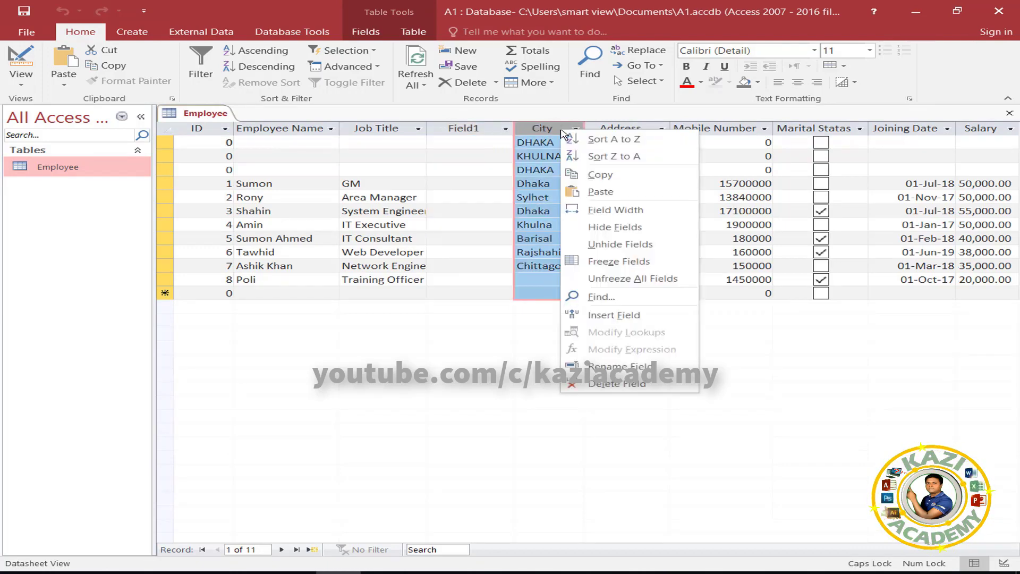
{"action": "left_click", "coordinate": [615, 384]}
{"action": "left_click", "coordinate": [471, 336]}
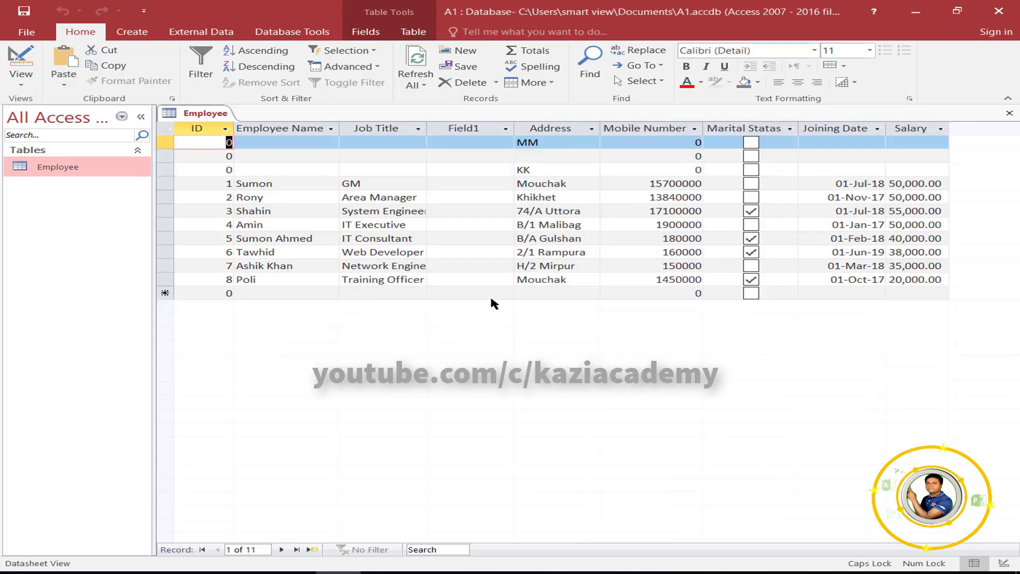
- Rename the lookup field Field1 to CITY and refresh the datasheet
{"action": "left_click", "coordinate": [462, 130]}
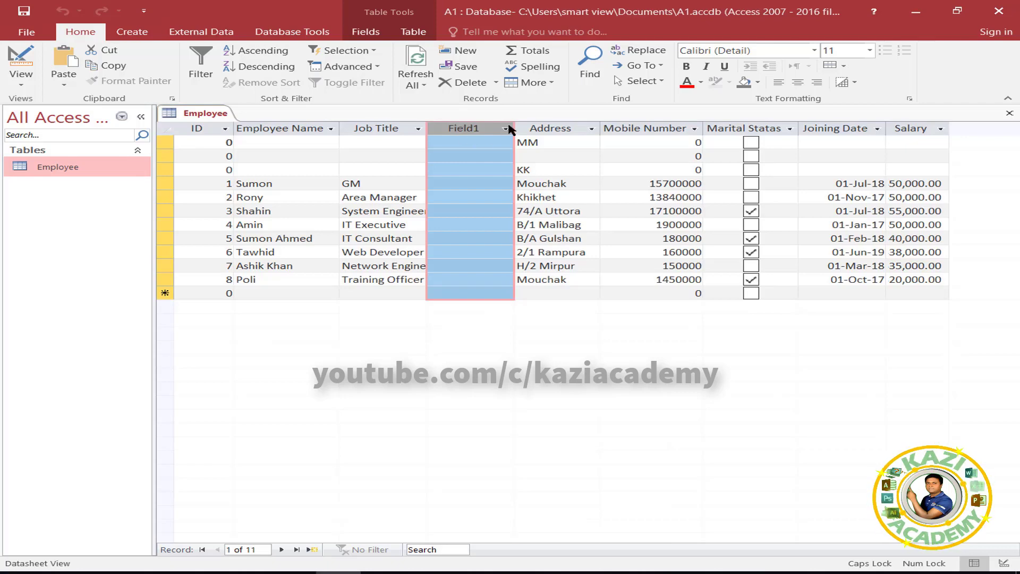
{"action": "right_click", "coordinate": [467, 127]}
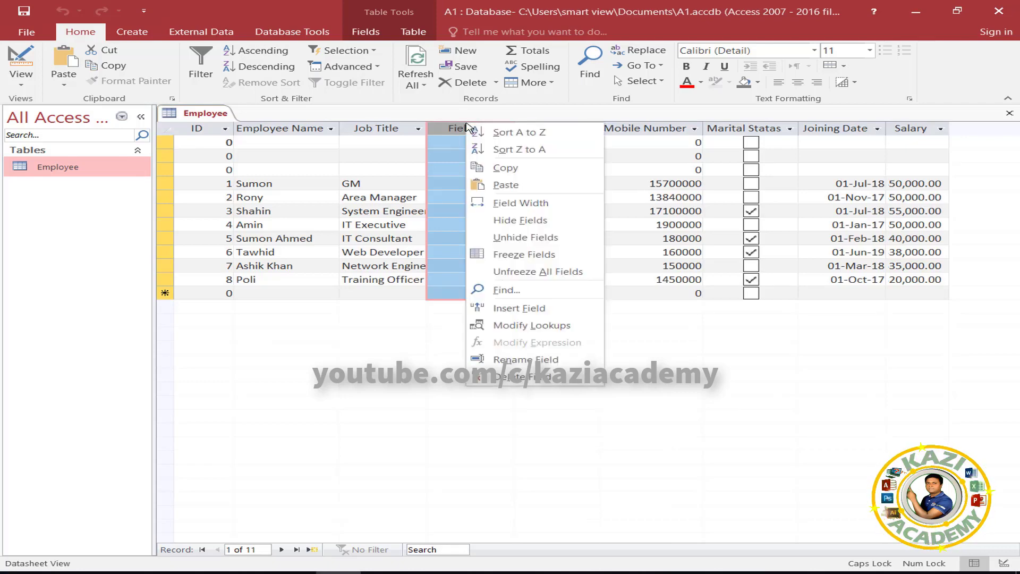
{"action": "left_click", "coordinate": [521, 360]}
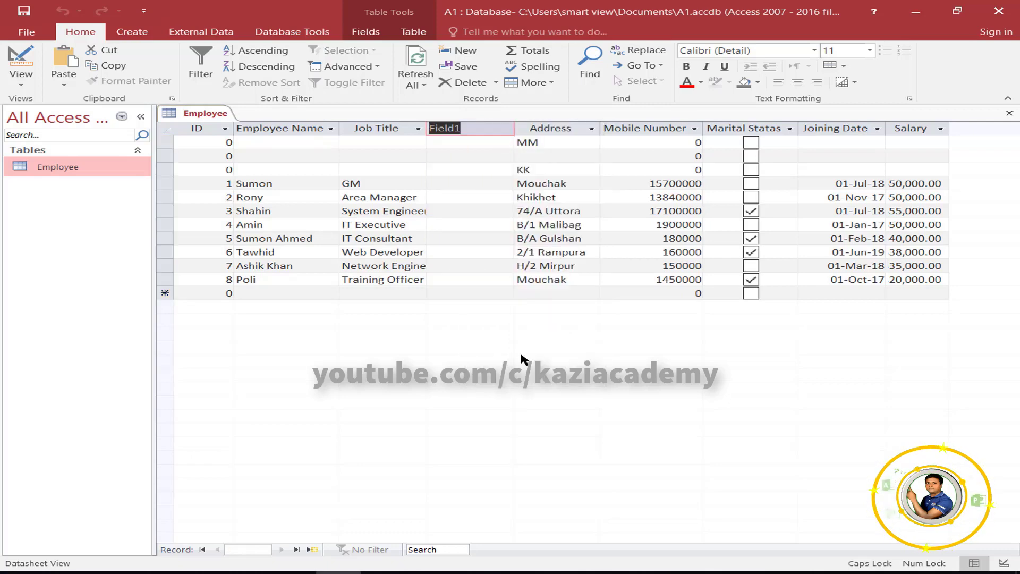
{"action": "type", "text": "C"}
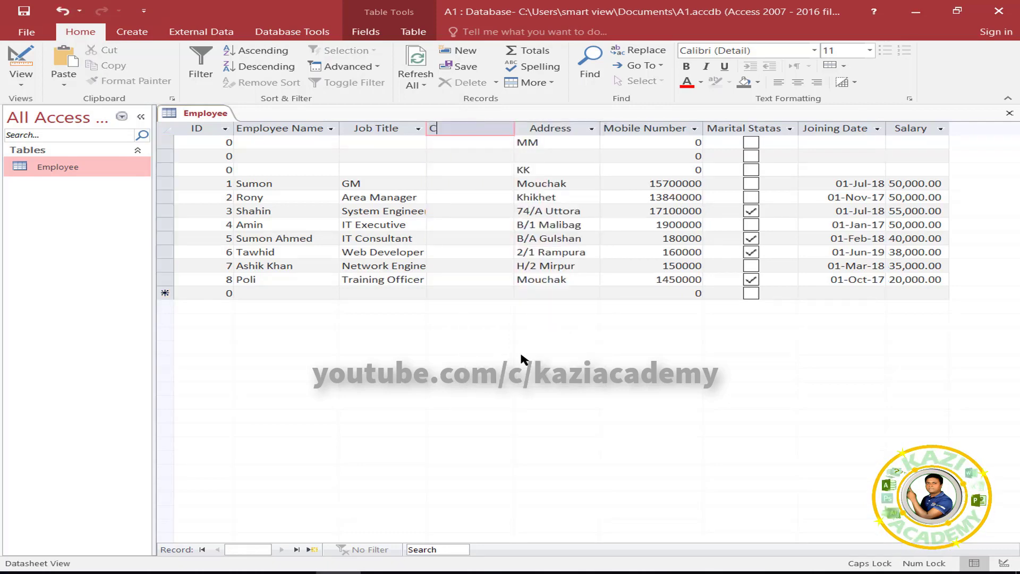
{"action": "type", "text": "ITY"}
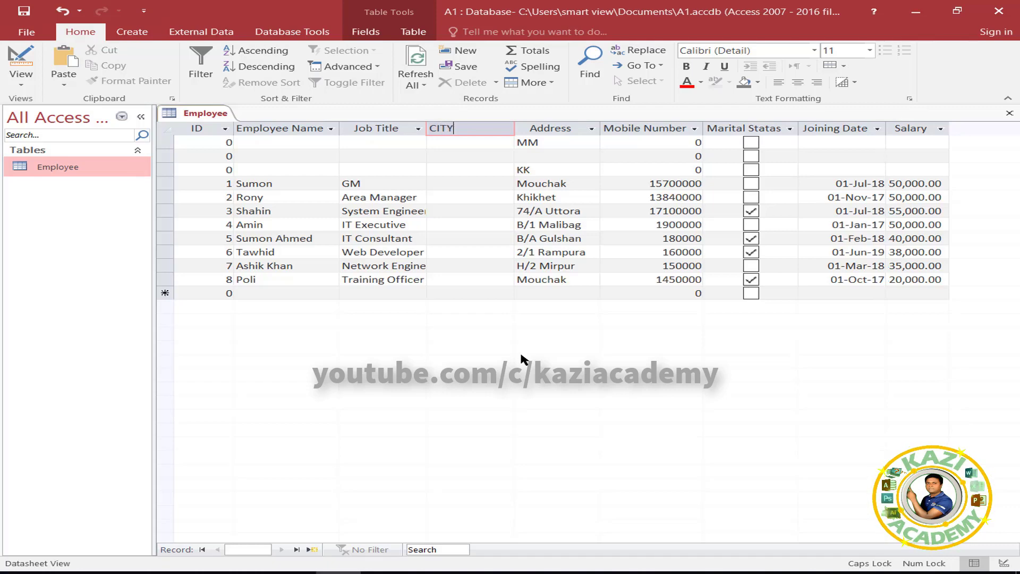
{"action": "left_click", "coordinate": [416, 74]}
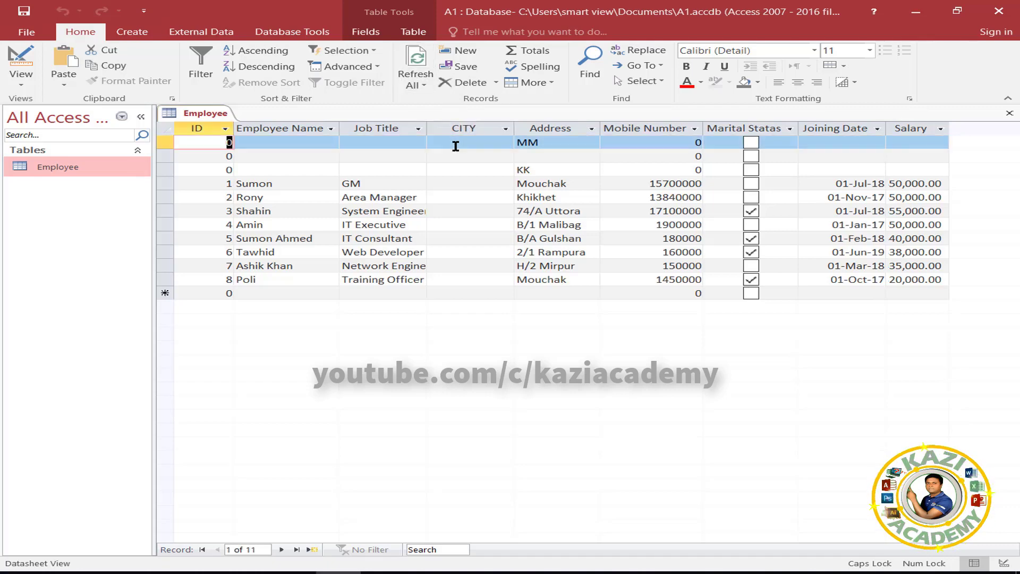
- Choose DHAKA, SYLHET and CHITTAGONG from the lookup list as the CITY of the first three records
{"action": "left_click", "coordinate": [491, 143]}
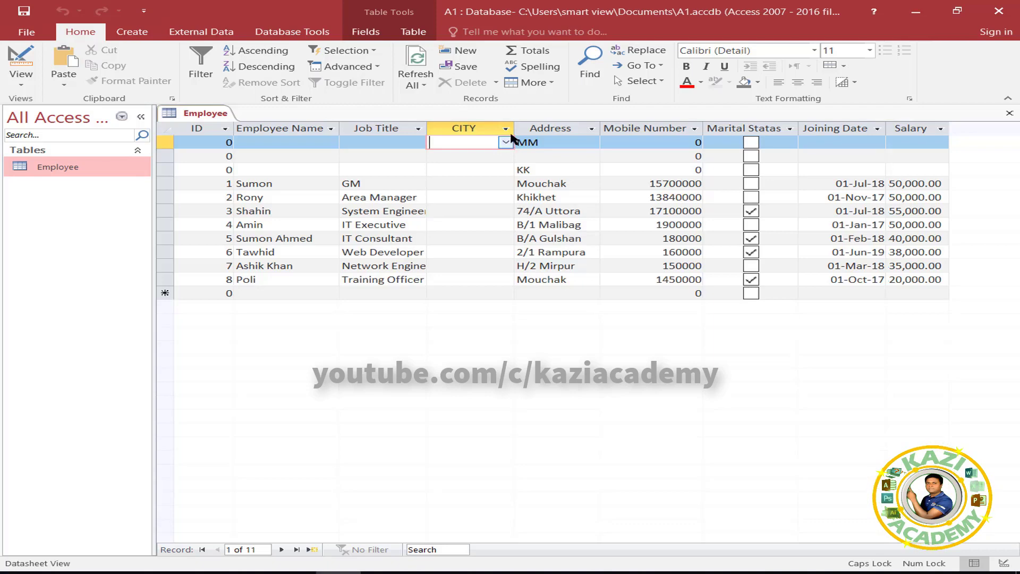
{"action": "left_click", "coordinate": [505, 143]}
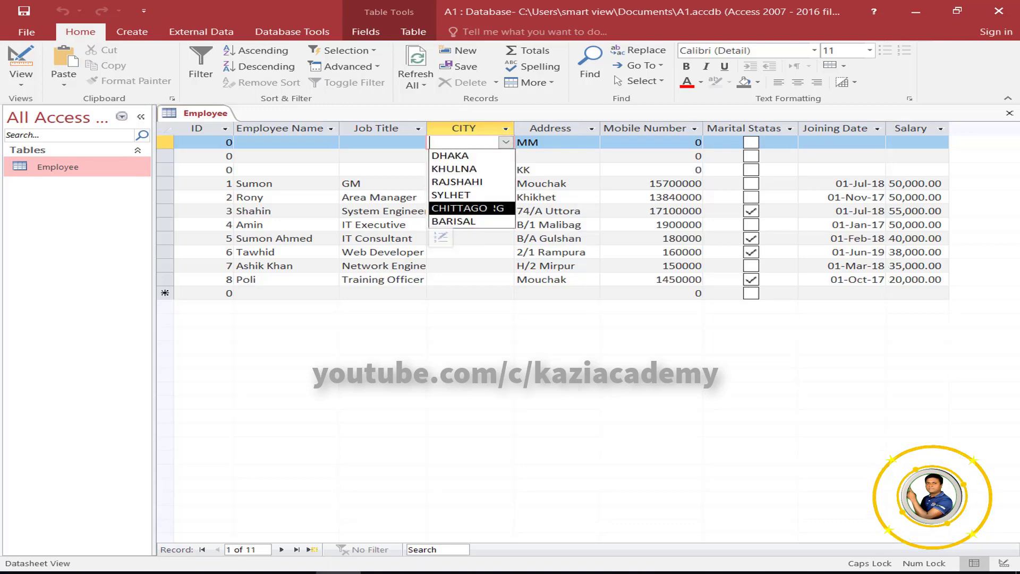
{"action": "left_click", "coordinate": [457, 156]}
{"action": "left_click", "coordinate": [478, 157]}
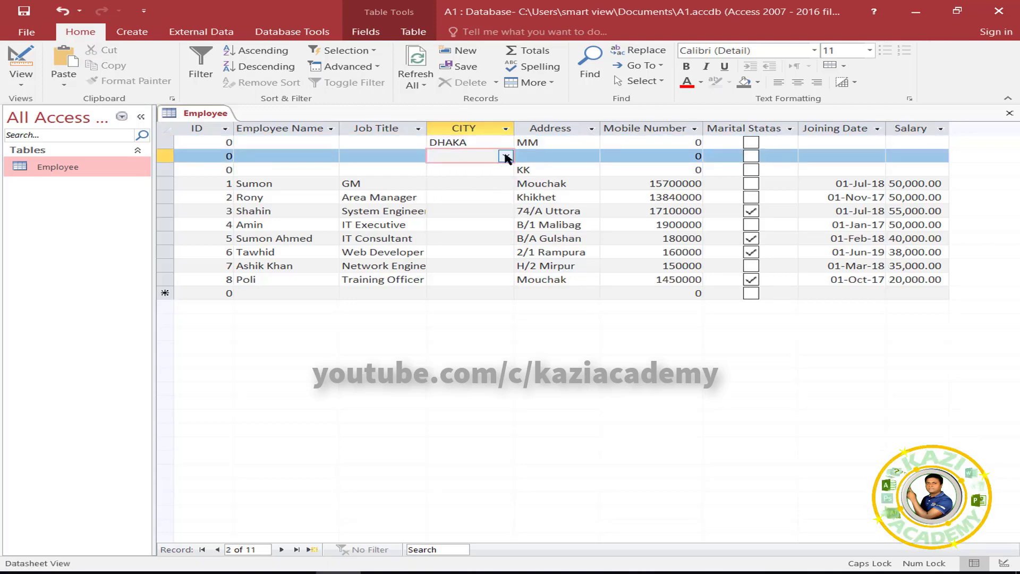
{"action": "left_click", "coordinate": [505, 157]}
{"action": "left_click", "coordinate": [452, 212]}
{"action": "left_click", "coordinate": [470, 169]}
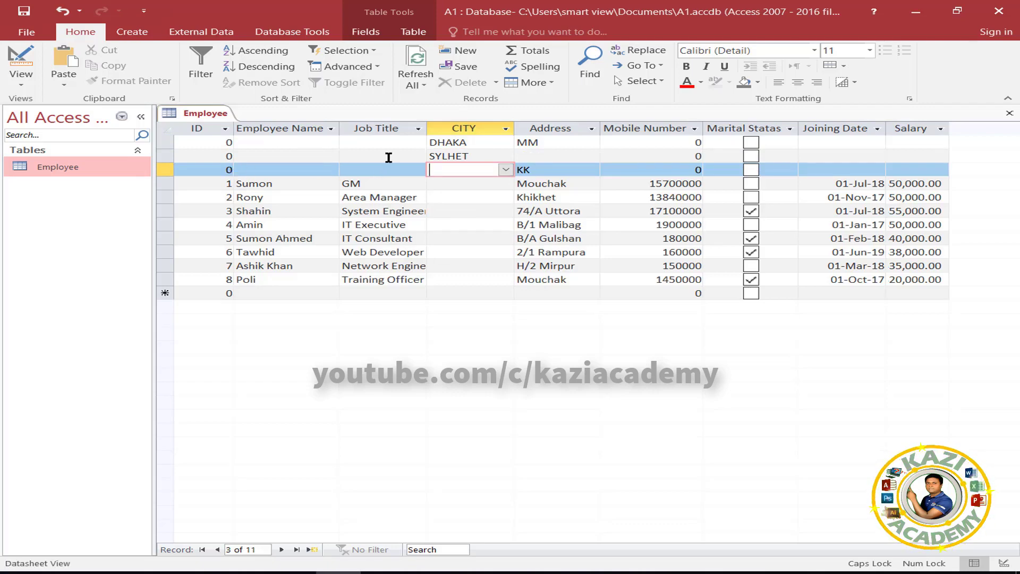
{"action": "left_click", "coordinate": [506, 170]}
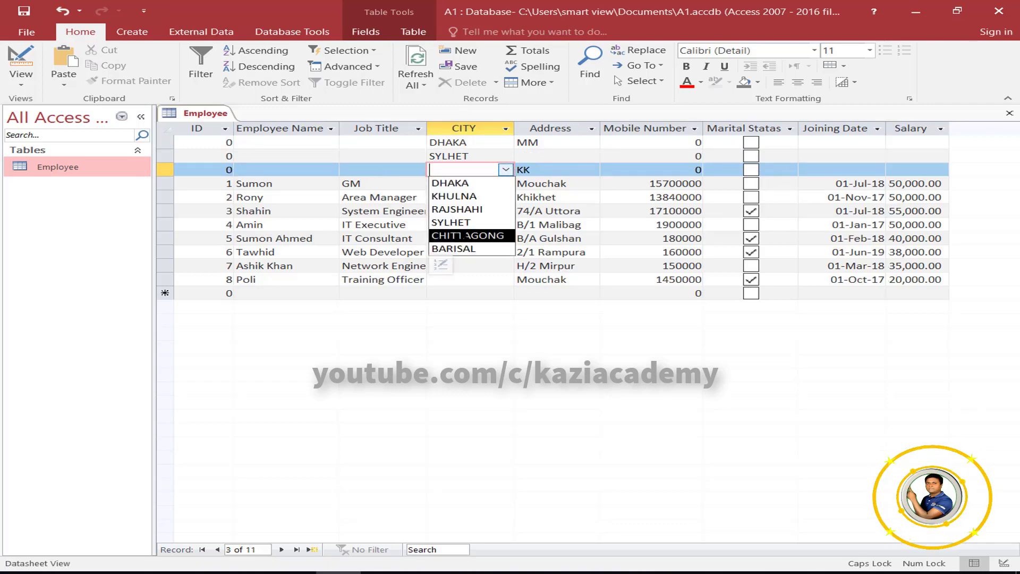
{"action": "left_click", "coordinate": [461, 236]}
- Set the CITY of the records with ID 1 and 2 to KHULNA and BARISAL from the lookup list
{"action": "left_click", "coordinate": [505, 185]}
{"action": "left_click", "coordinate": [506, 184]}
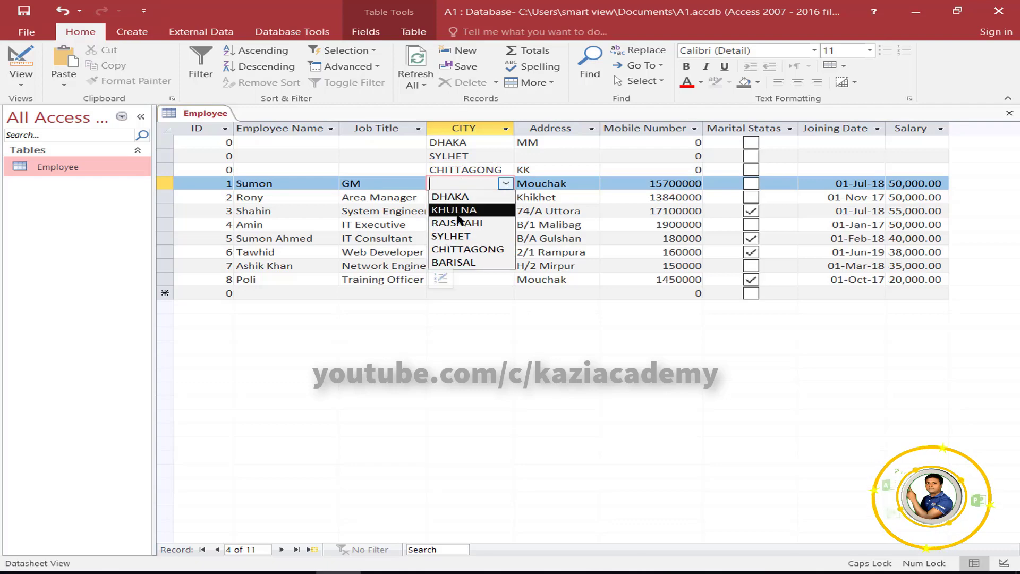
{"action": "left_click", "coordinate": [460, 209]}
{"action": "left_click", "coordinate": [466, 195]}
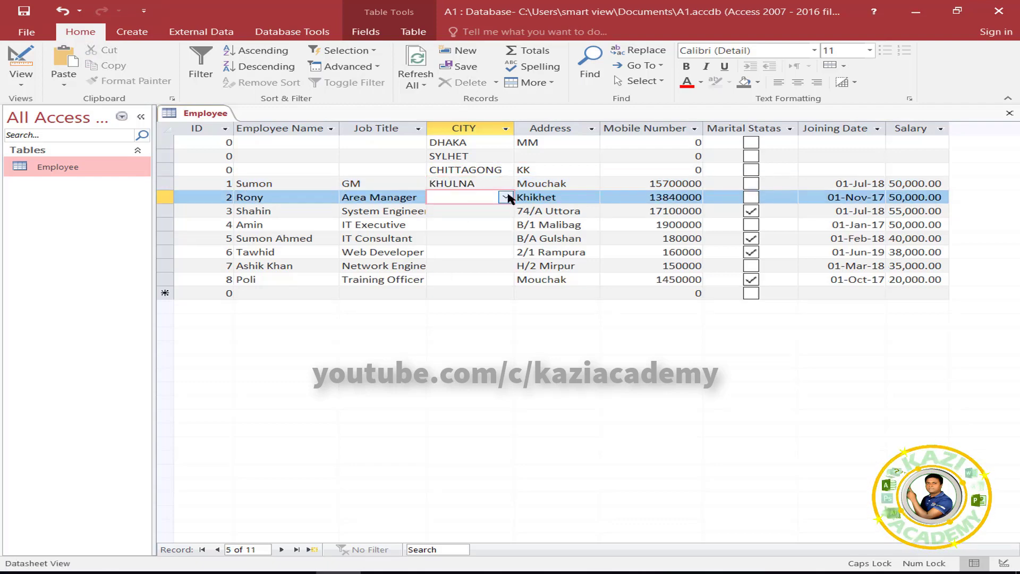
{"action": "left_click", "coordinate": [506, 197]}
{"action": "left_click", "coordinate": [455, 284]}
- Set the CITY of the records with ID 3 and 4 to KHULNA and DHAKA
{"action": "left_click", "coordinate": [440, 211]}
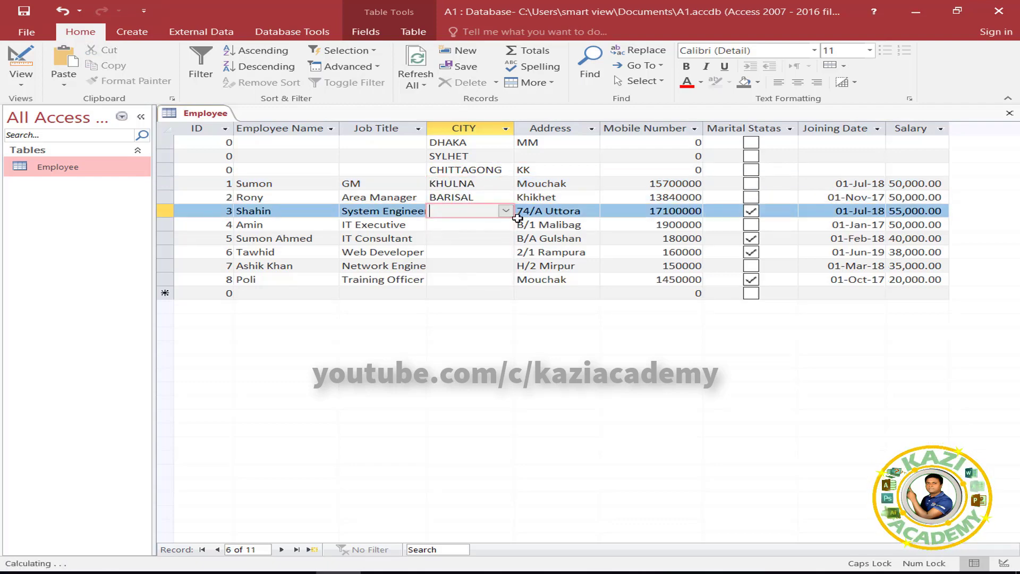
{"action": "left_click", "coordinate": [505, 210]}
{"action": "left_click", "coordinate": [469, 241]}
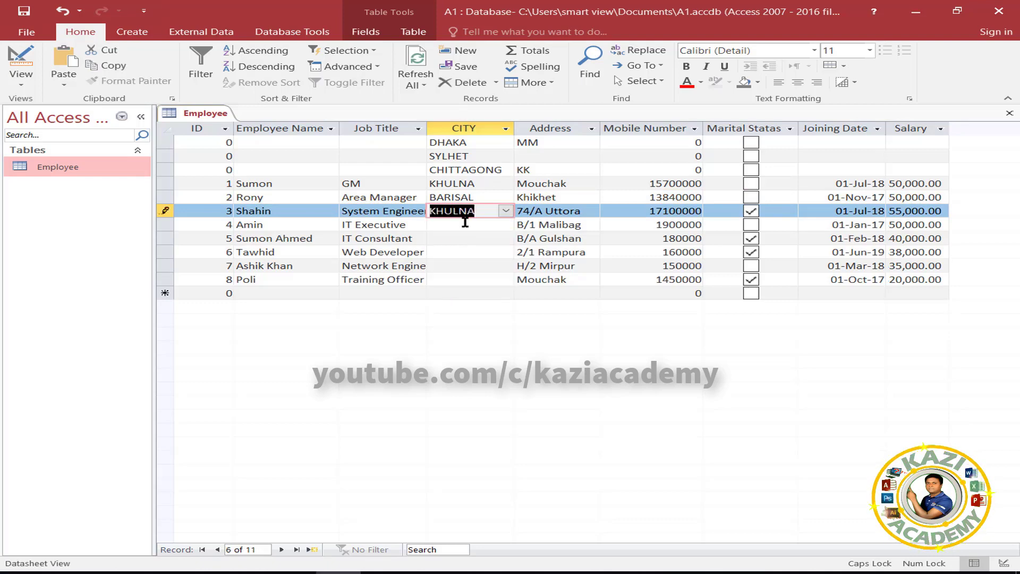
{"action": "left_click", "coordinate": [459, 224]}
{"action": "left_click", "coordinate": [505, 224]}
{"action": "left_click", "coordinate": [474, 240]}
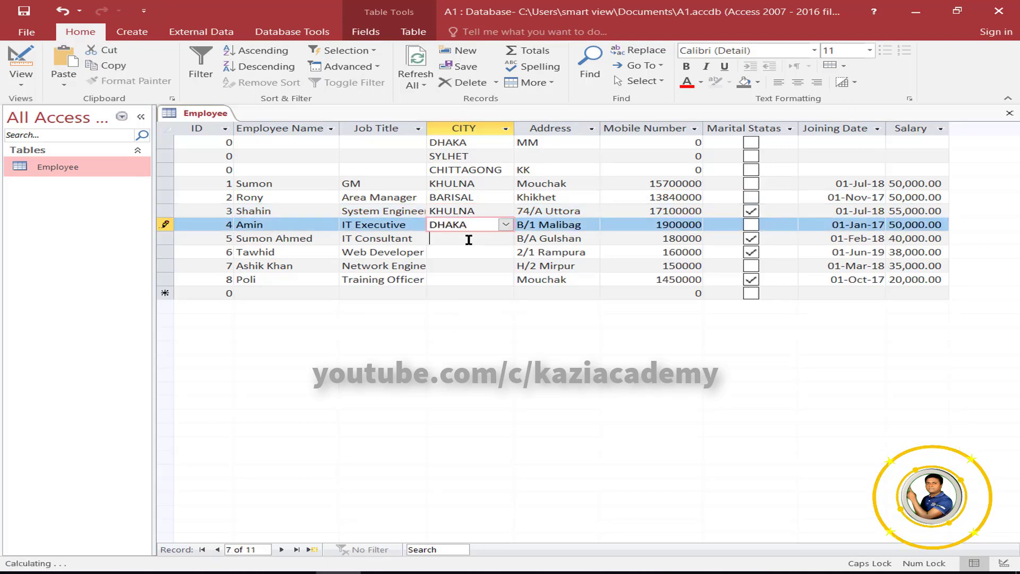
- Set the CITY of the records with ID 5 and 6 to KHULNA and RAJSHAHI
{"action": "left_click", "coordinate": [494, 238]}
{"action": "left_click", "coordinate": [505, 238]}
{"action": "left_click", "coordinate": [460, 264]}
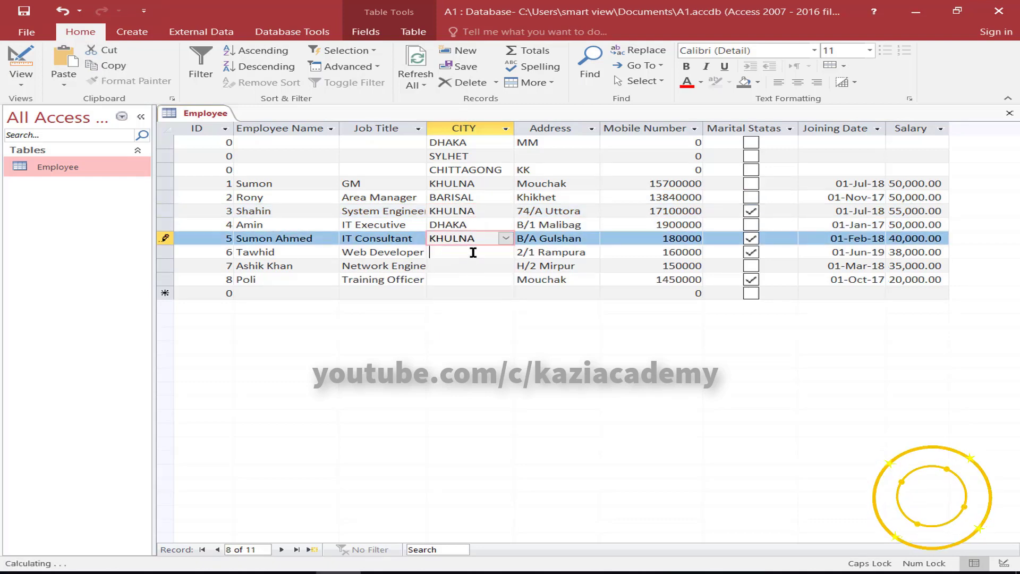
{"action": "left_click", "coordinate": [466, 251]}
{"action": "left_click", "coordinate": [505, 252]}
{"action": "left_click", "coordinate": [460, 293]}
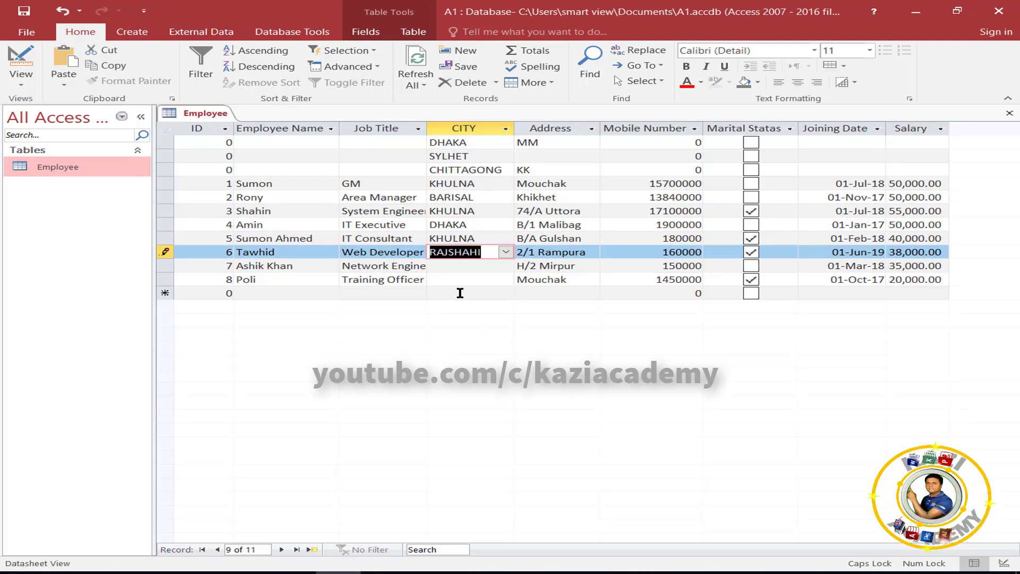
- Review the CITY field's lookup values in the Lookup Wizard and cancel it without changing the list
{"action": "right_click", "coordinate": [461, 129]}
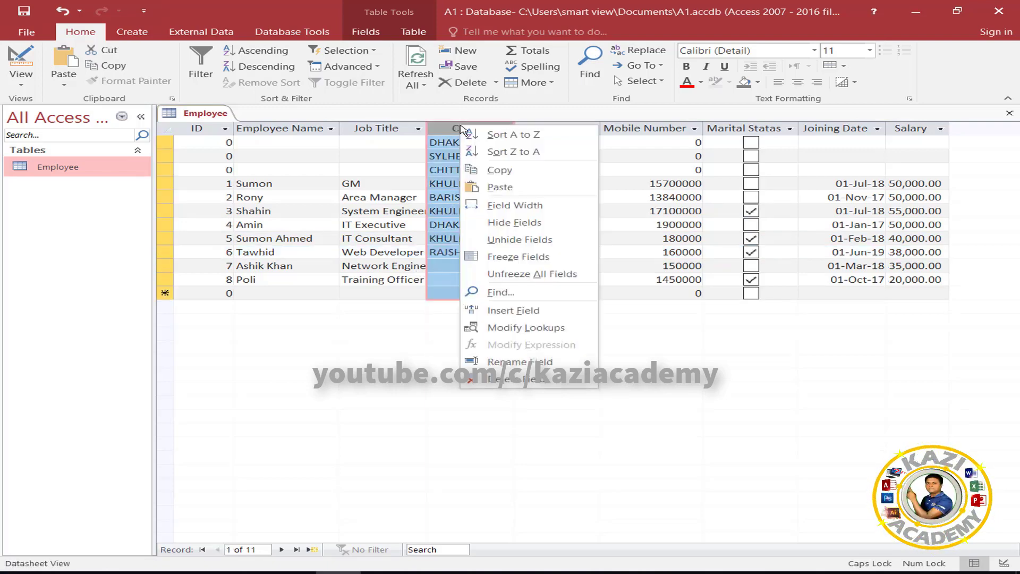
{"action": "left_click", "coordinate": [538, 331]}
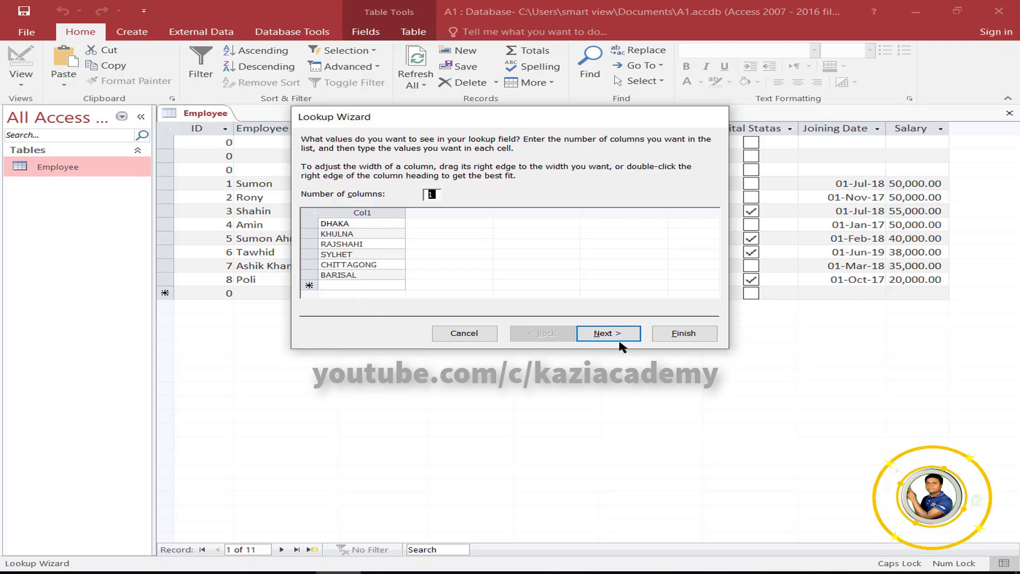
{"action": "left_click", "coordinate": [458, 334]}
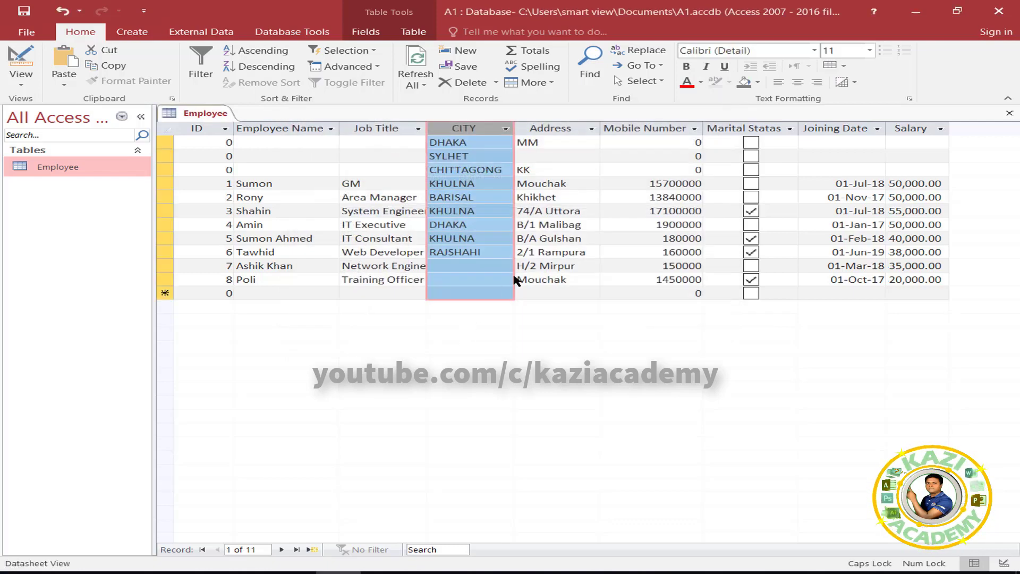
{"action": "left_click", "coordinate": [558, 224]}
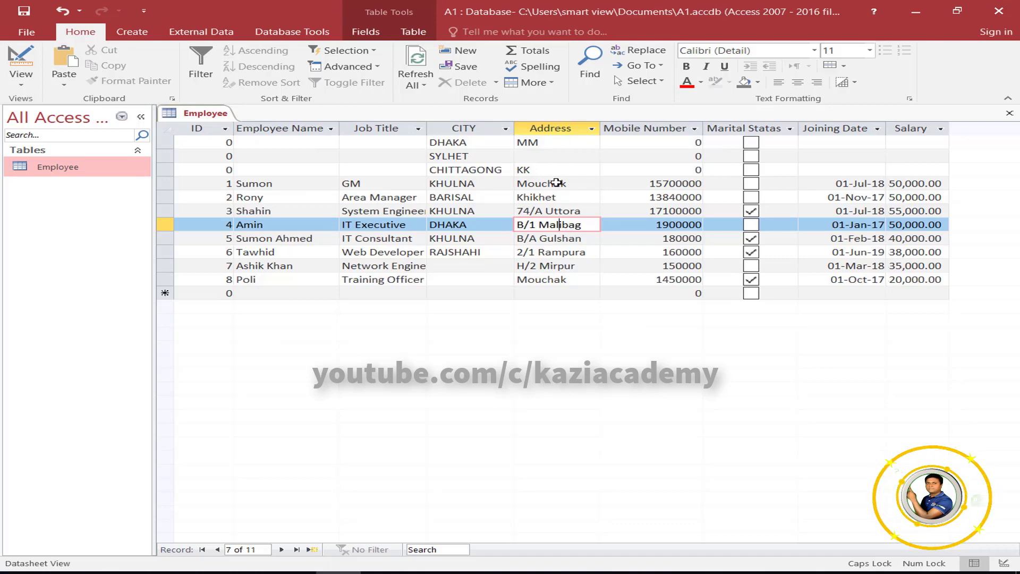
{"action": "left_click", "coordinate": [584, 291]}
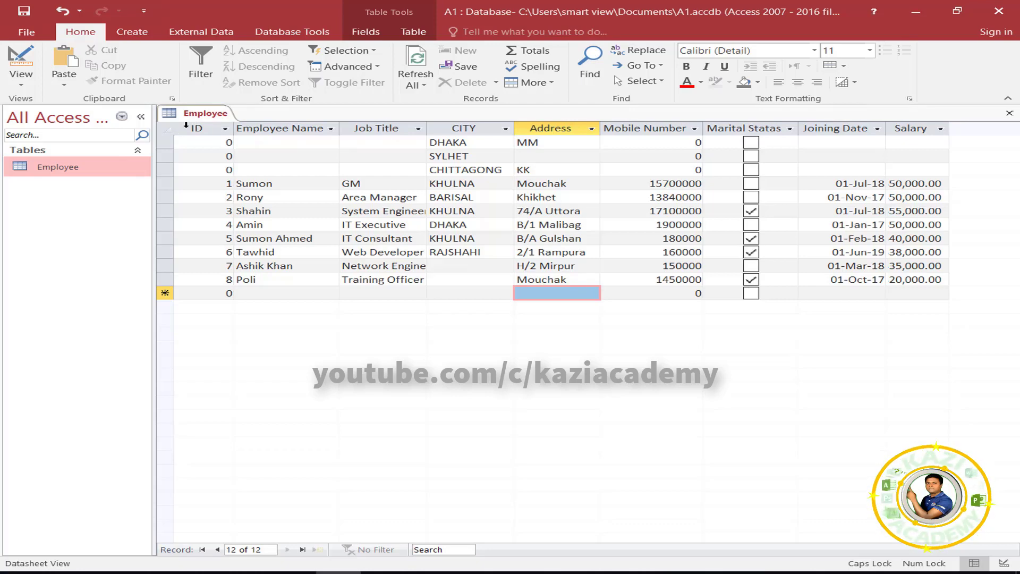
- Examine the Emp_ID caption, the CITY properties and the Salary validation rule in Design View, and close the table
{"action": "left_click", "coordinate": [20, 82]}
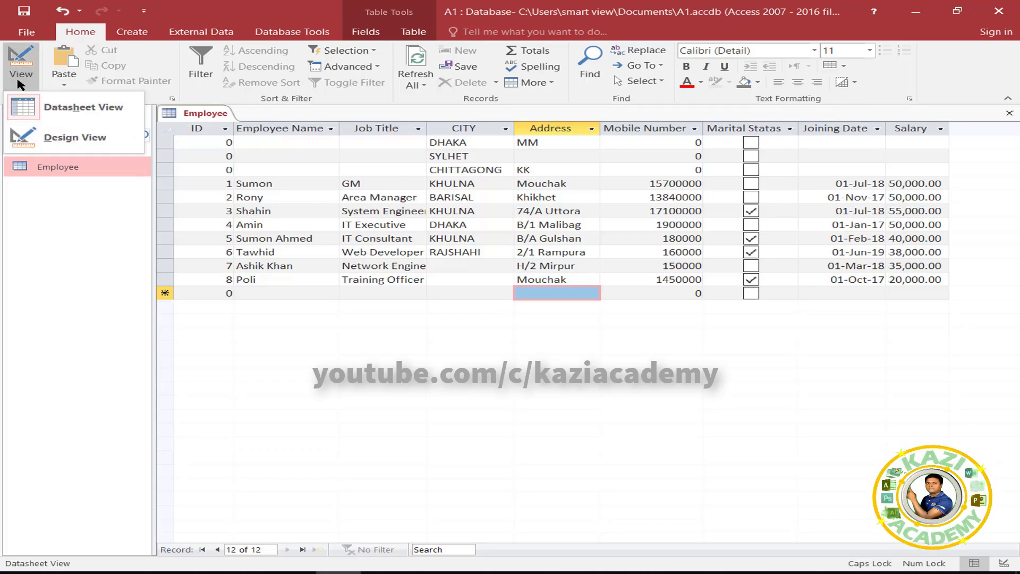
{"action": "left_click", "coordinate": [69, 139]}
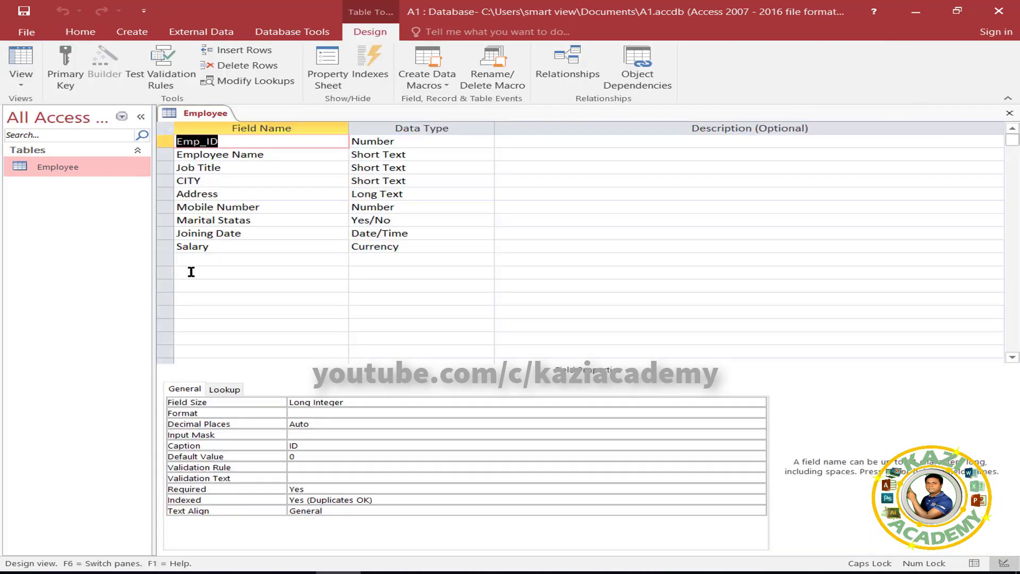
{"action": "left_click", "coordinate": [238, 142]}
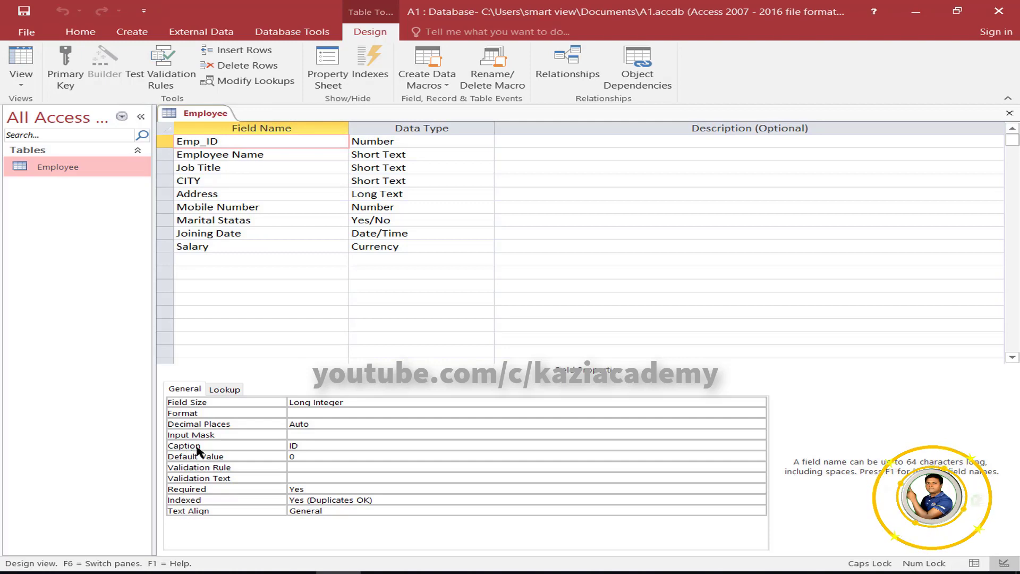
{"action": "left_click", "coordinate": [314, 445]}
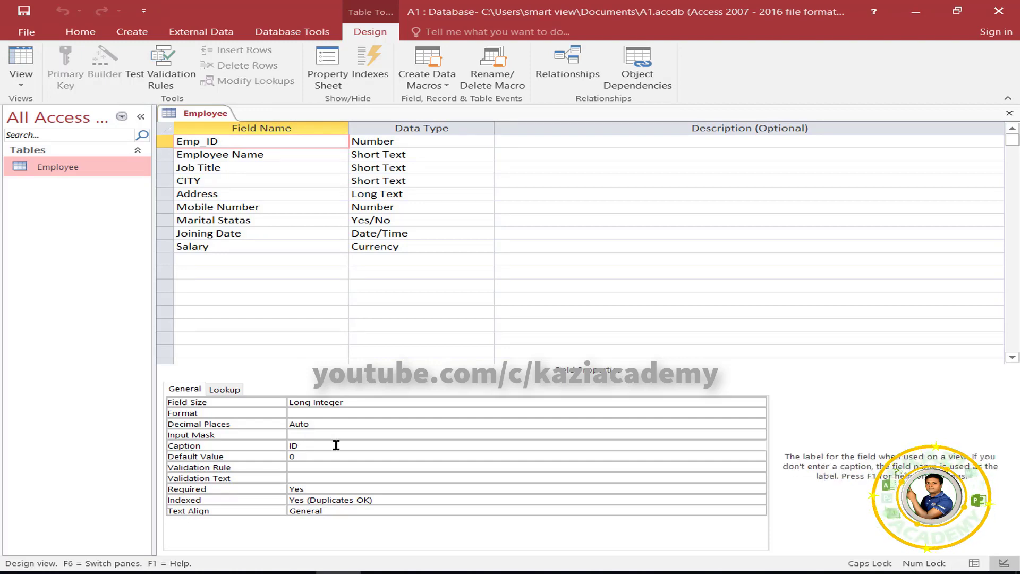
{"action": "left_click", "coordinate": [227, 180]}
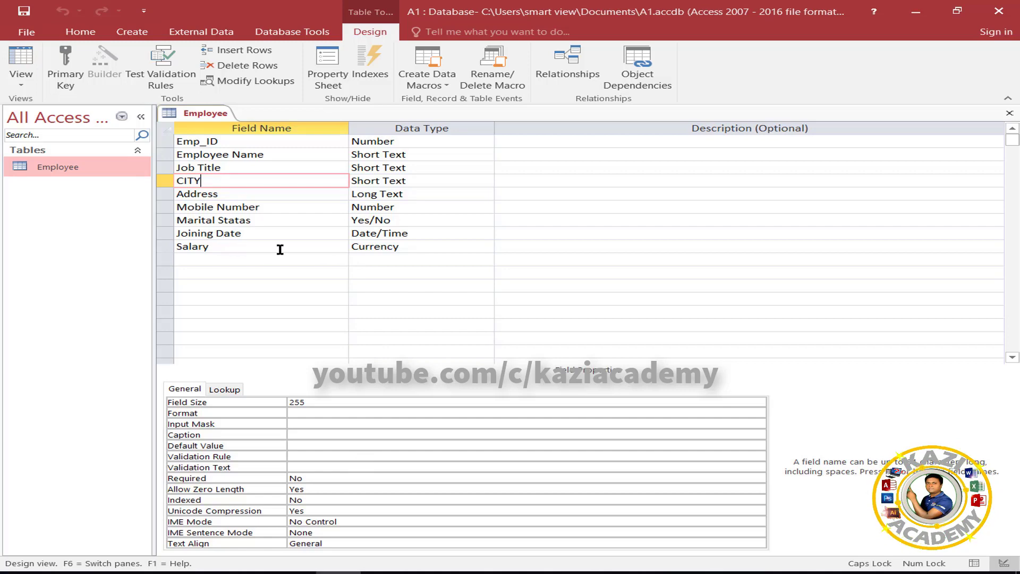
{"action": "left_click", "coordinate": [302, 251]}
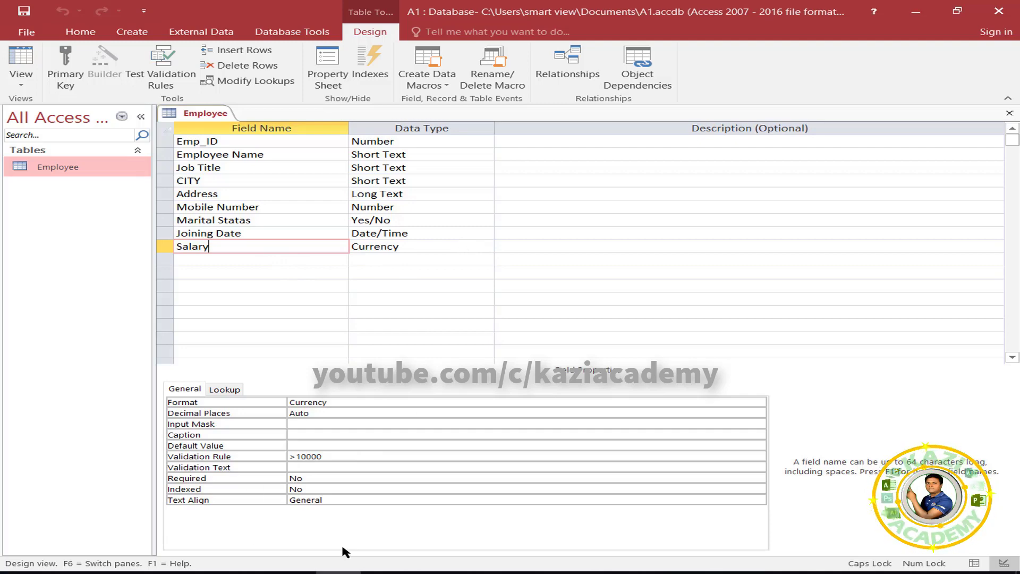
{"action": "left_click", "coordinate": [345, 456]}
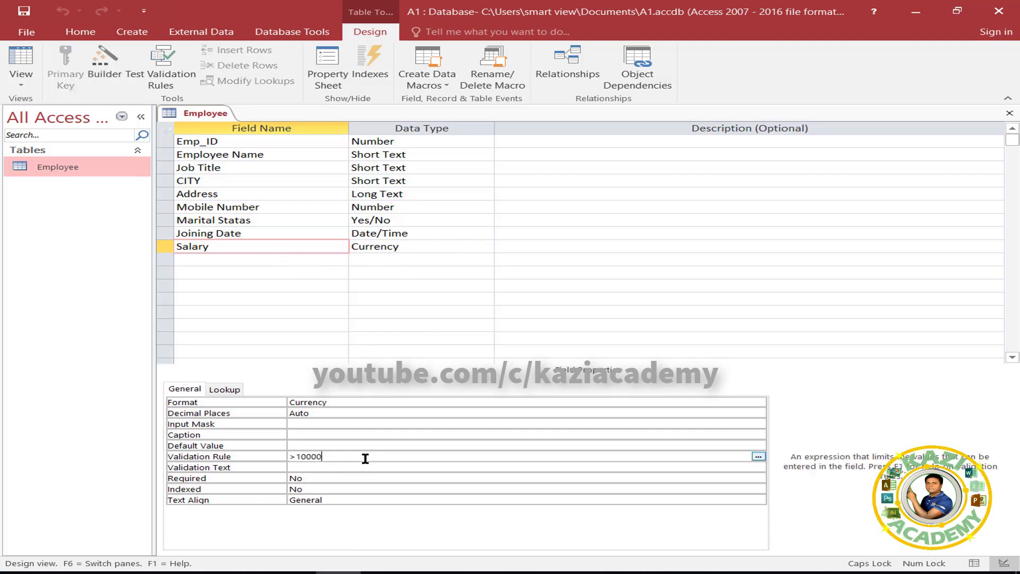
{"action": "left_click", "coordinate": [215, 177]}
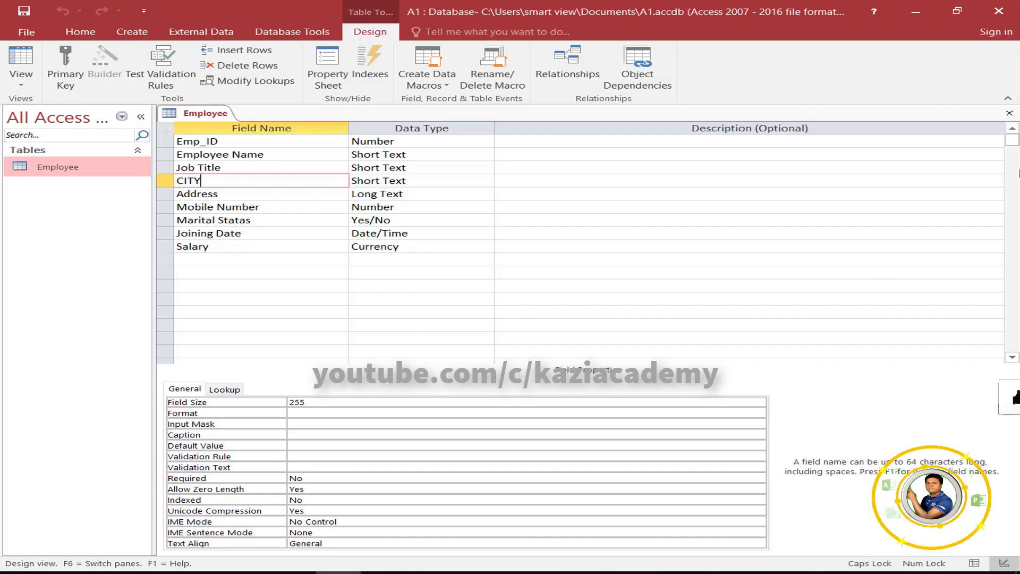
{"action": "left_click", "coordinate": [1009, 113]}
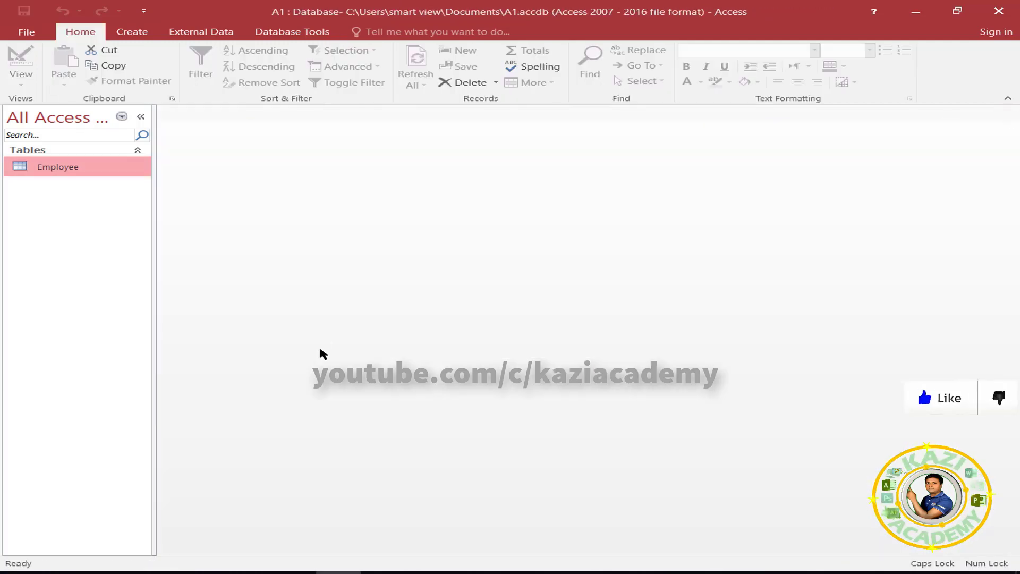
- Reopen the Employee table in Datasheet View and change the CITY of the first two records to CHITTAGONG and BARISAL
{"action": "double_click", "coordinate": [61, 166]}
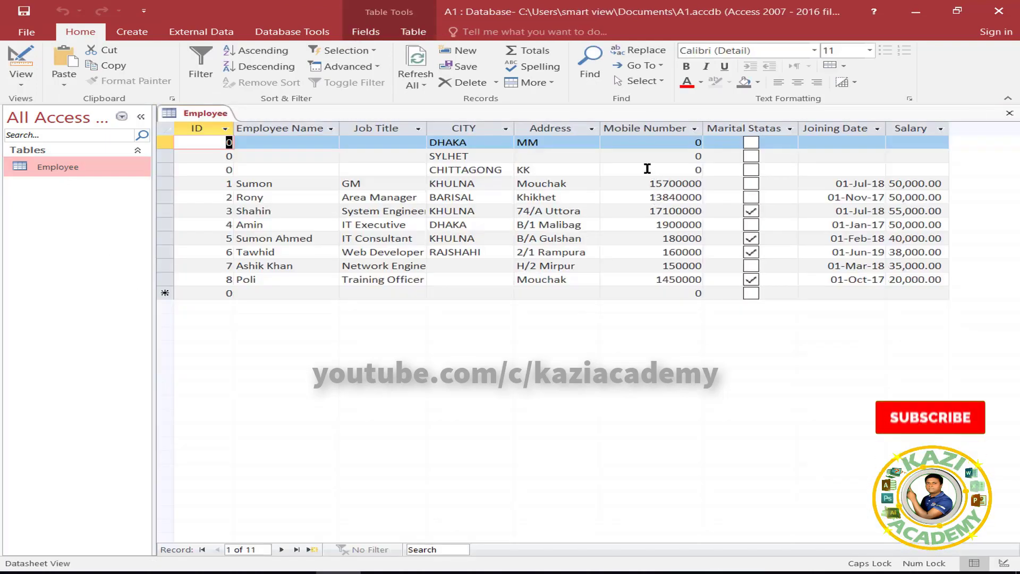
{"action": "left_click", "coordinate": [483, 146]}
{"action": "left_click", "coordinate": [505, 142]}
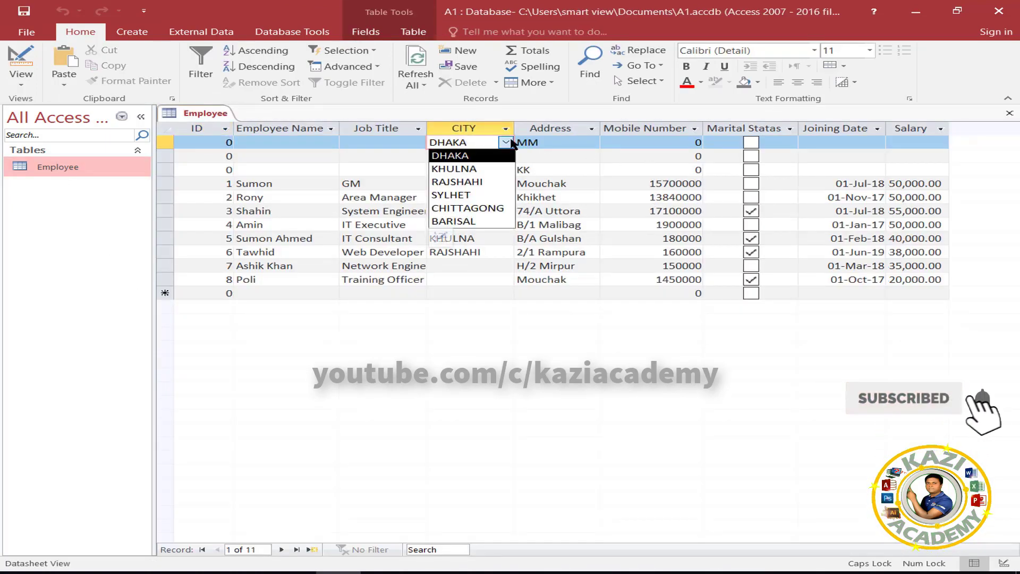
{"action": "left_click", "coordinate": [457, 214]}
{"action": "left_click", "coordinate": [504, 157]}
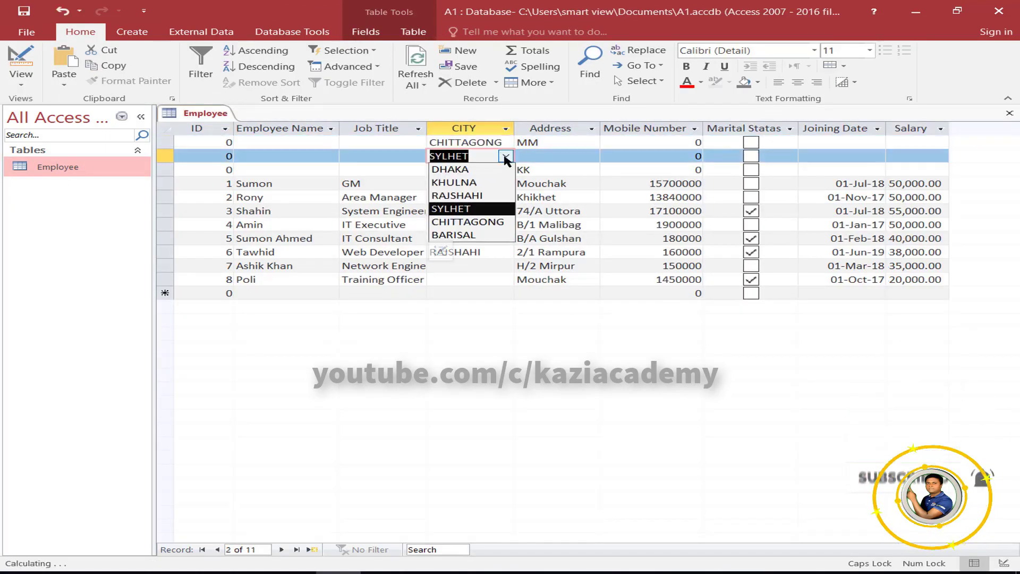
{"action": "left_click", "coordinate": [504, 157]}
{"action": "left_click", "coordinate": [505, 157]}
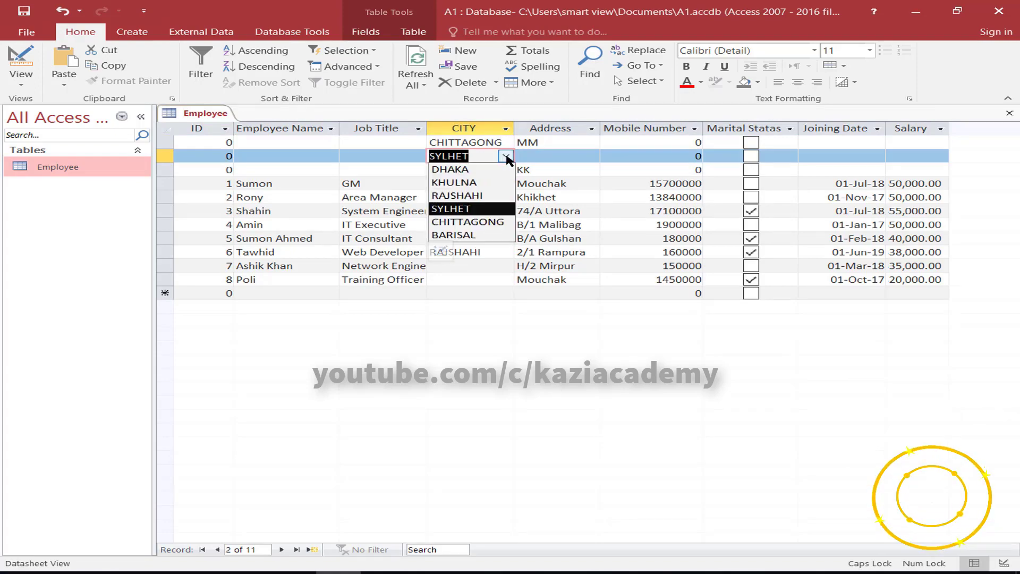
{"action": "left_click", "coordinate": [460, 236]}
- Set the CITY of the record with ID 7 to SYLHET and go to the CITY cell of ID 8
{"action": "left_click", "coordinate": [475, 264]}
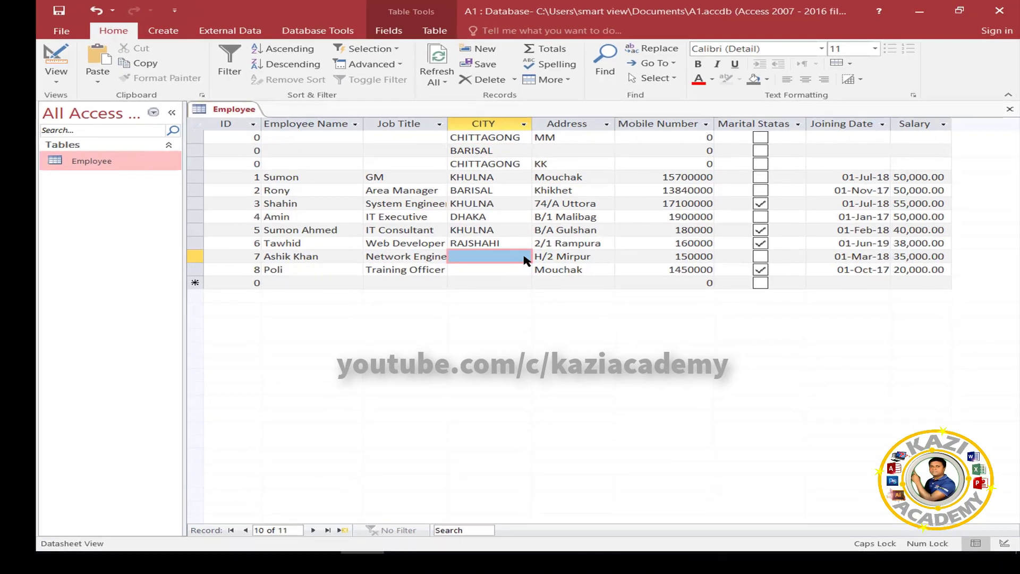
{"action": "left_click", "coordinate": [505, 266]}
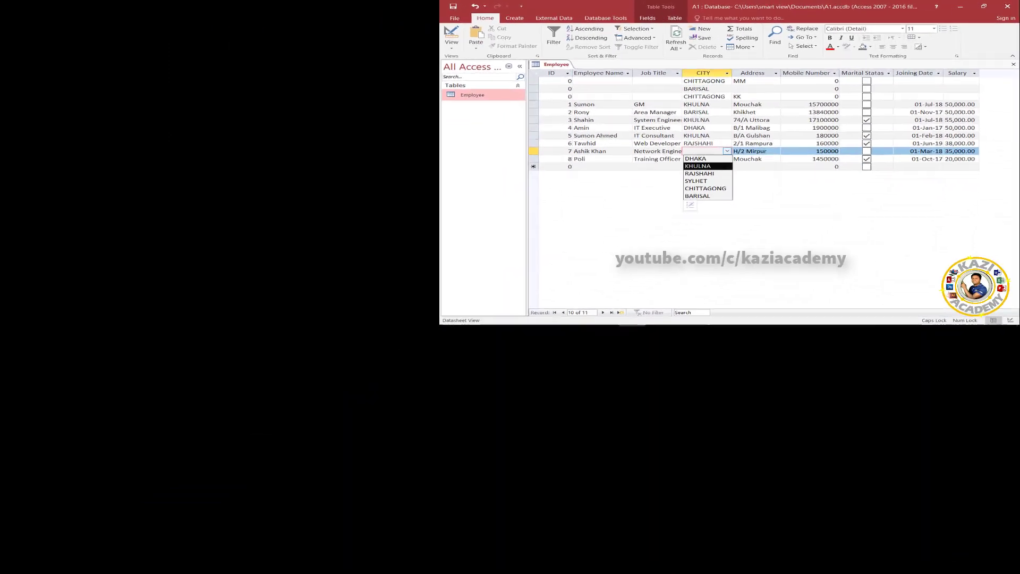
{"action": "left_click", "coordinate": [564, 256]}
{"action": "left_click", "coordinate": [780, 122]}
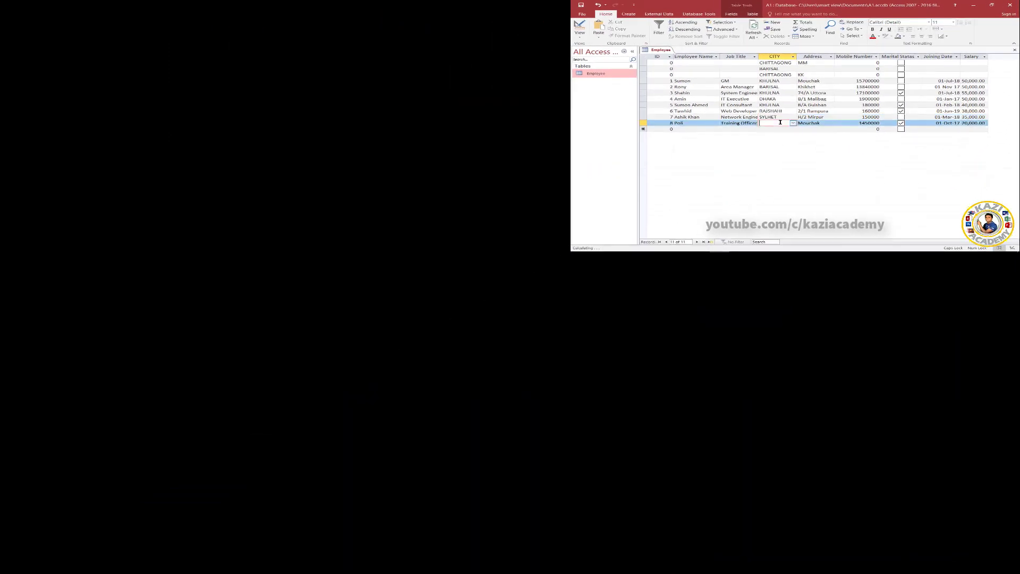